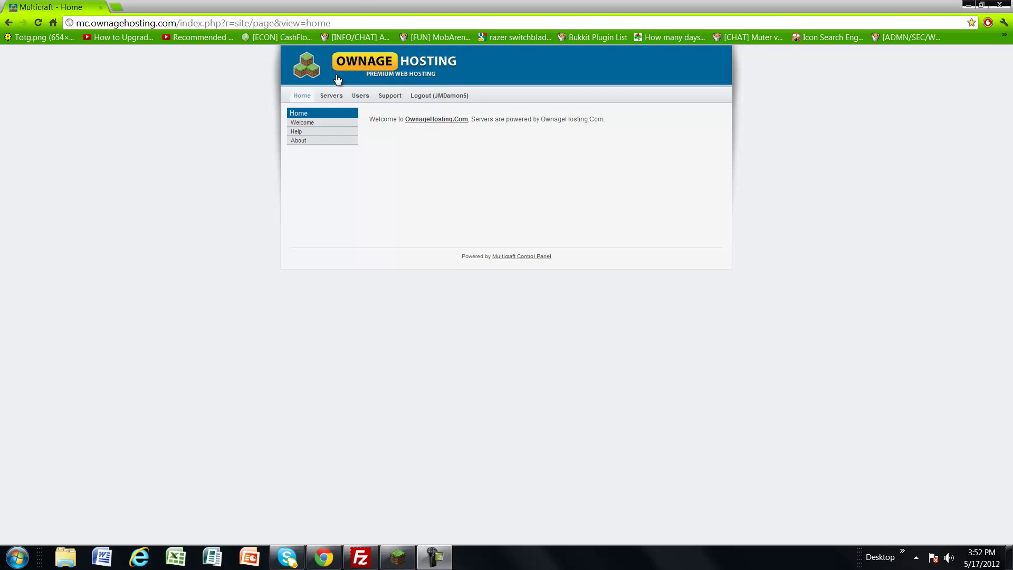
- Open the Minecraft Server's overview page from the list of own servers and highlight its port
left_click(331, 96)
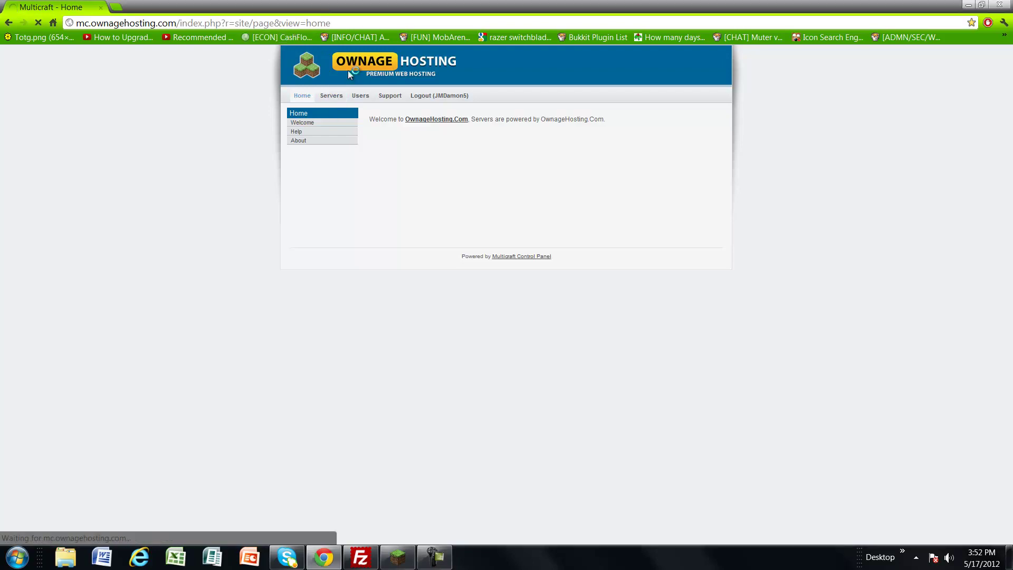
key("super")
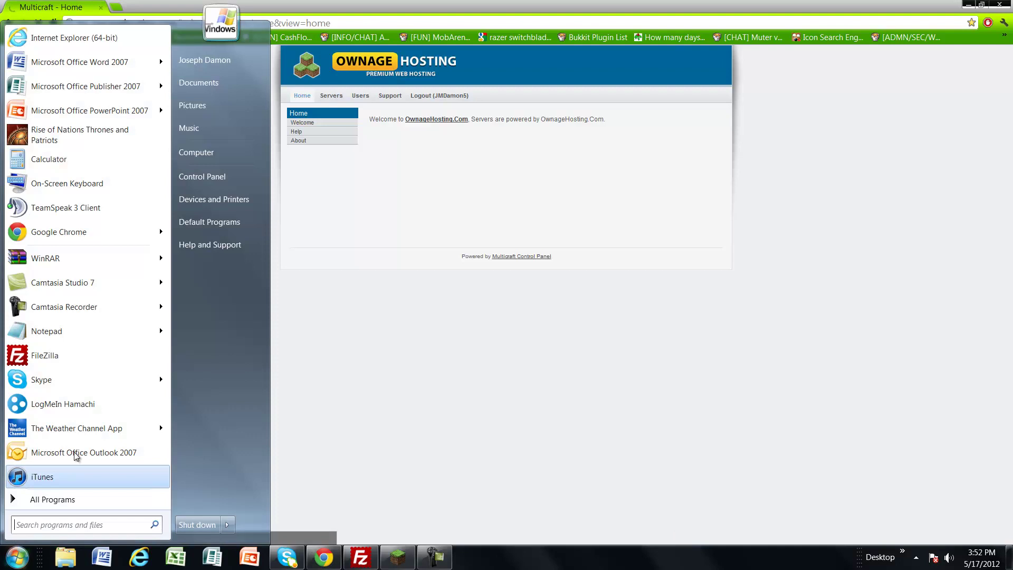
left_click(360, 557)
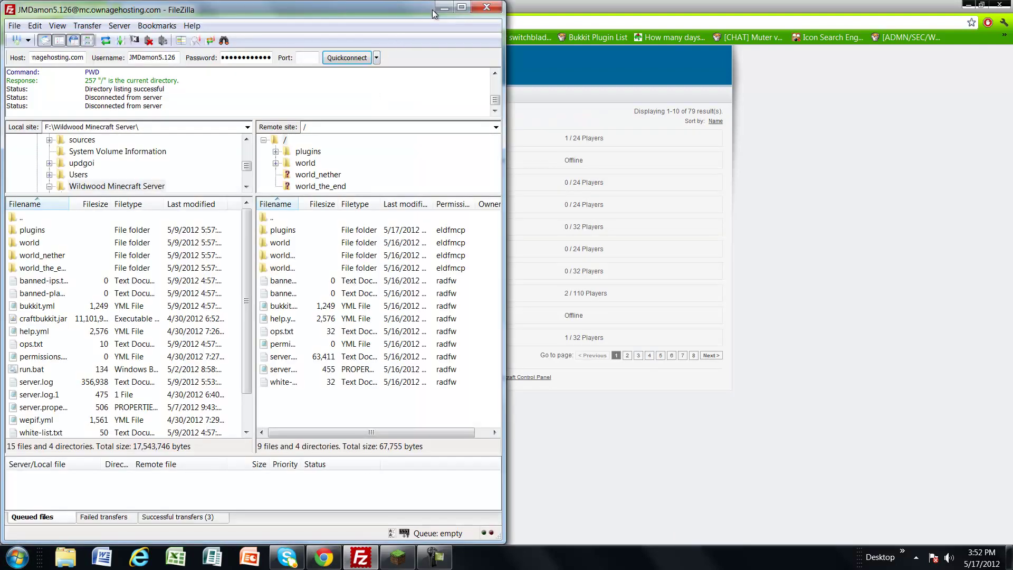
left_click(446, 6)
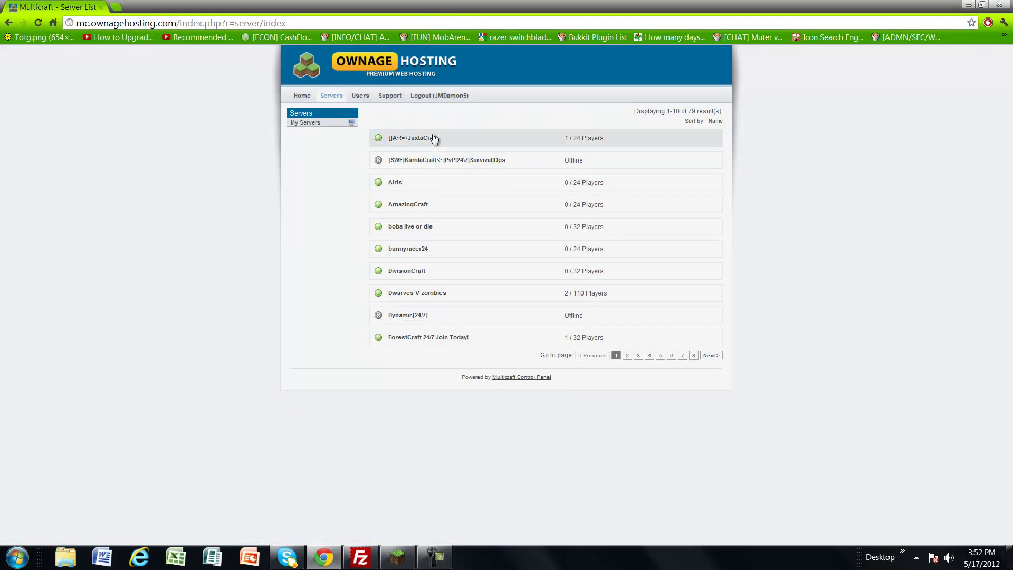
left_click(339, 127)
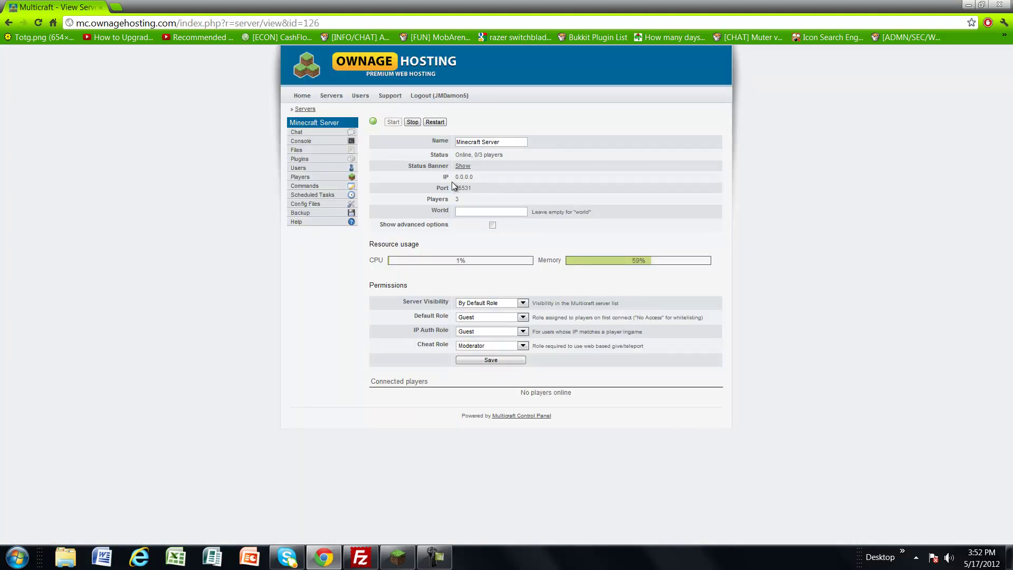
left_click_drag(451, 182, 491, 187)
left_click(472, 191)
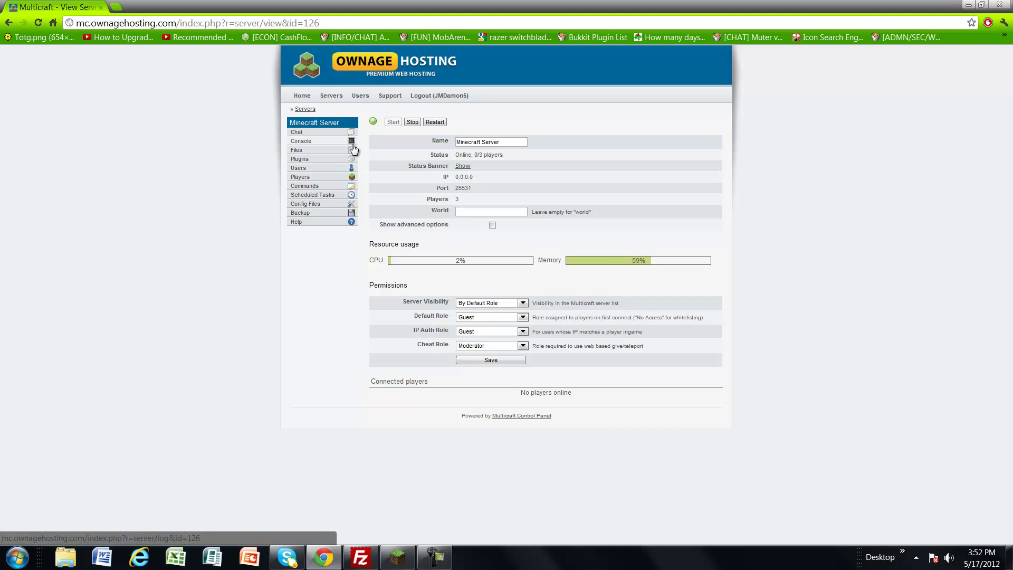
- Open the Minecraft Server's file access and log in to the FTP client with the Multicraft password
left_click(347, 142)
left_click(331, 136)
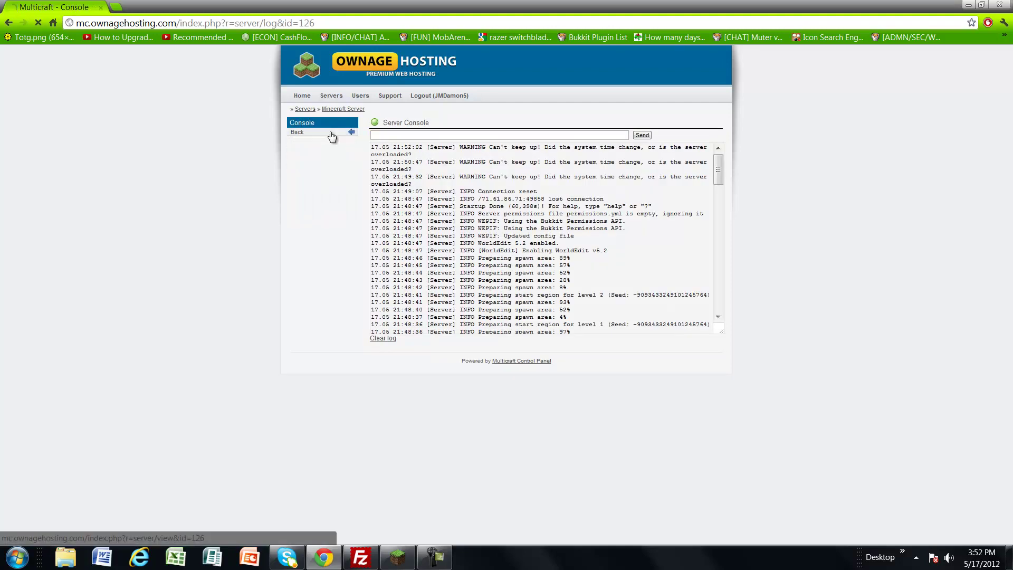
left_click(334, 152)
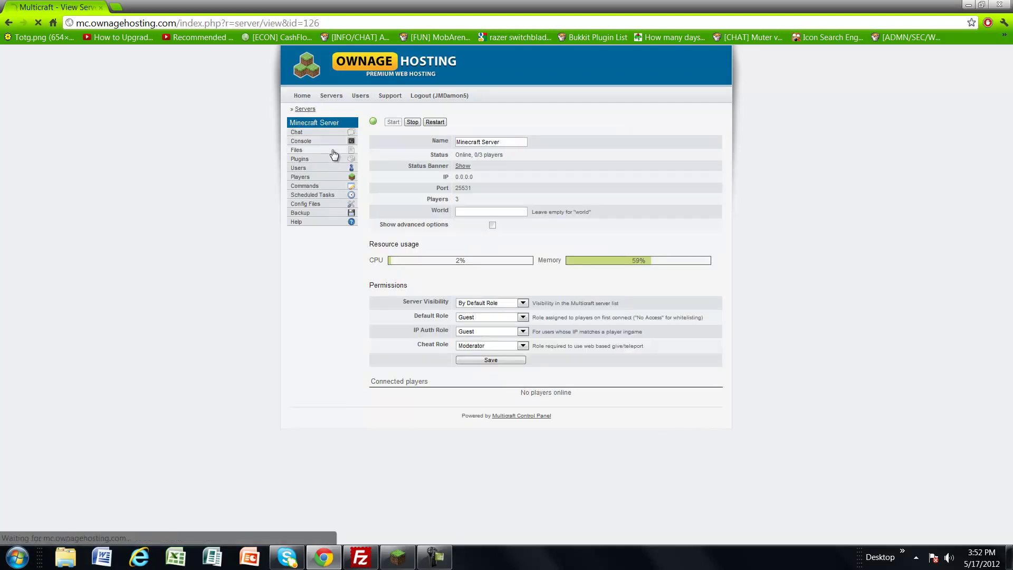
left_click(496, 195)
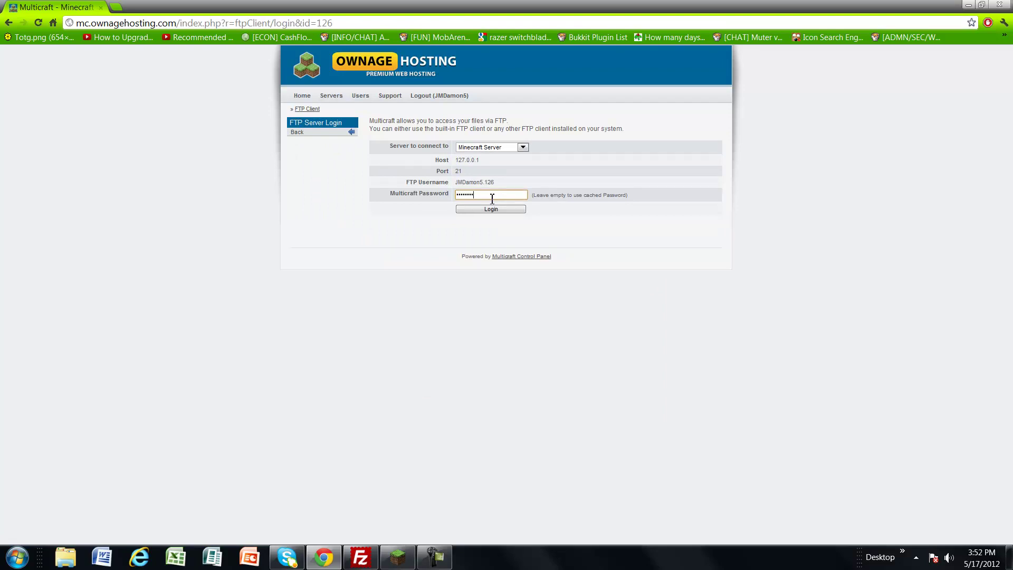
type("••••••••••••••")
key("Return")
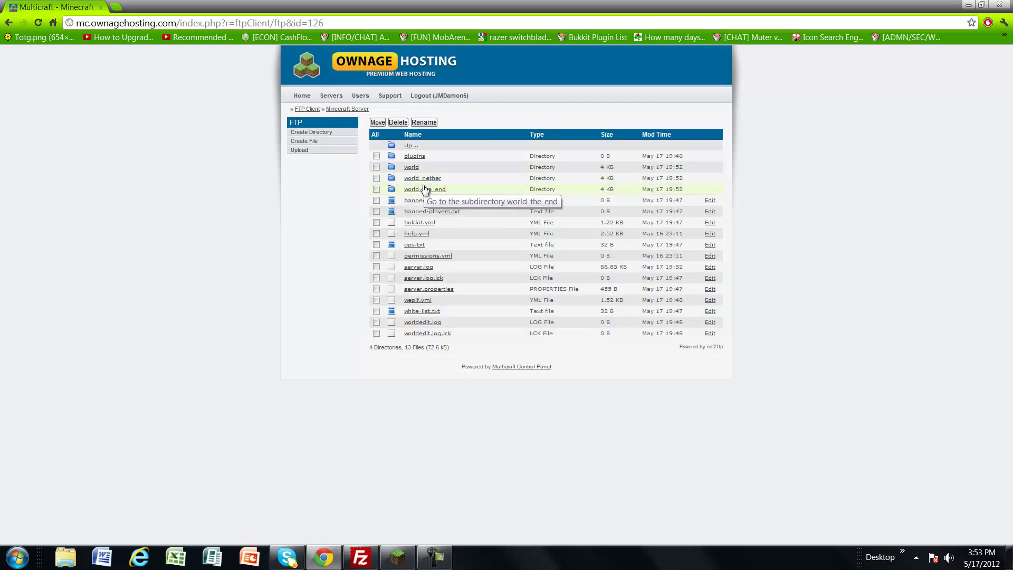
- Open the plugins folder and try to start a new file in it, returning to the previous page
left_click(421, 158)
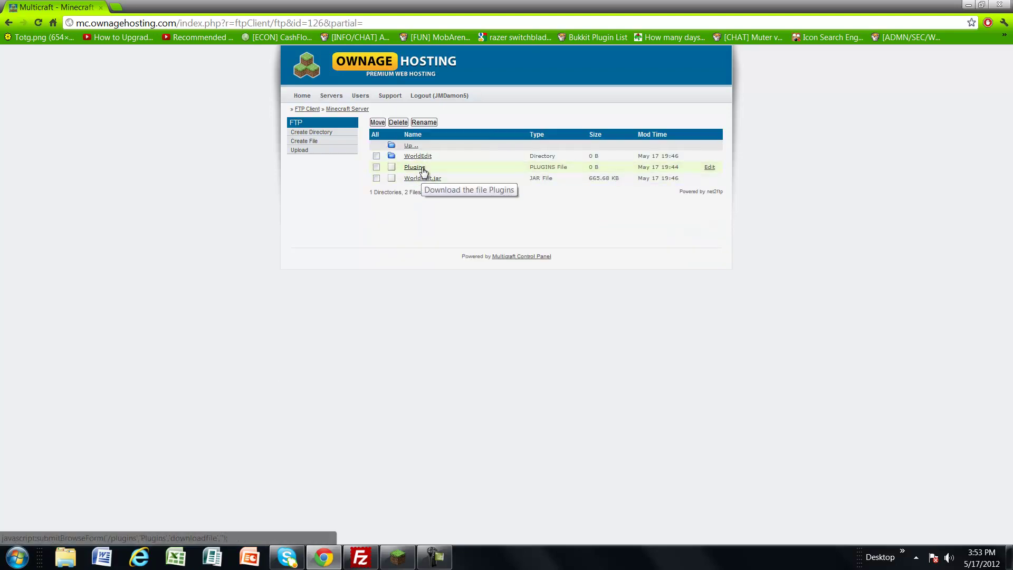
left_click(339, 143)
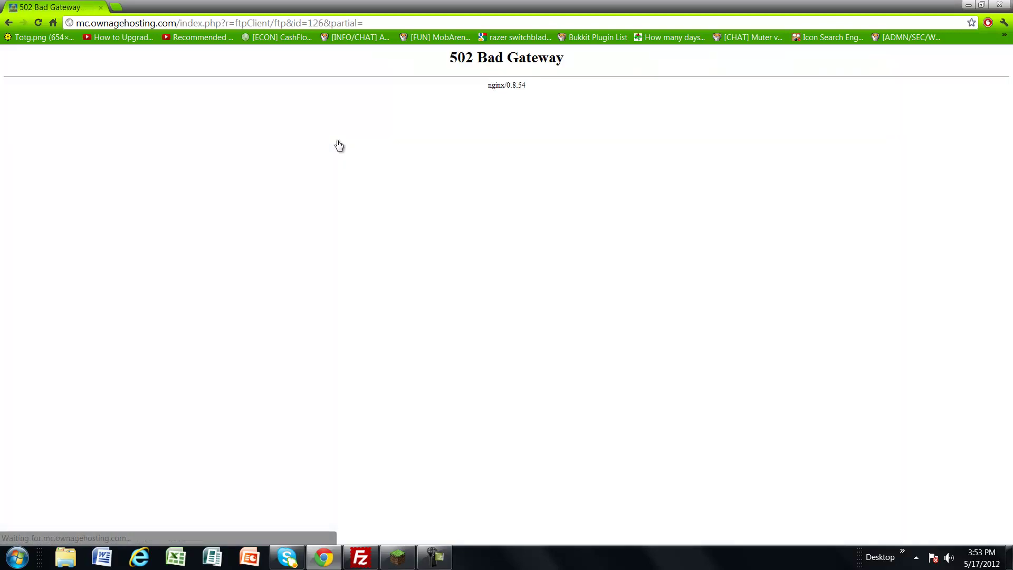
left_click(5, 22)
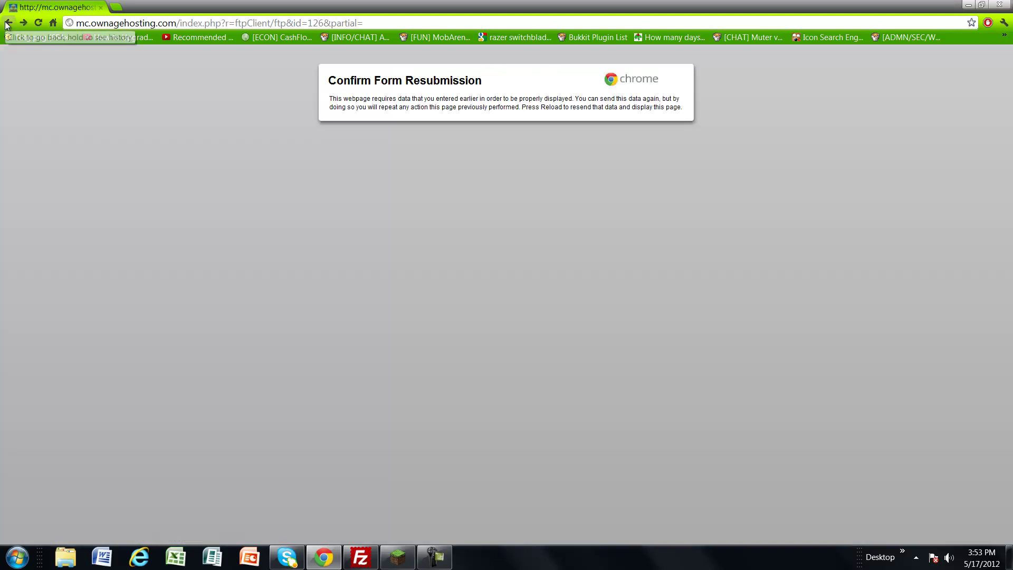
- Load mc.ownagehosting.com again and log back in to the Minecraft Server's FTP client
left_click(131, 24)
key("BackSpace")
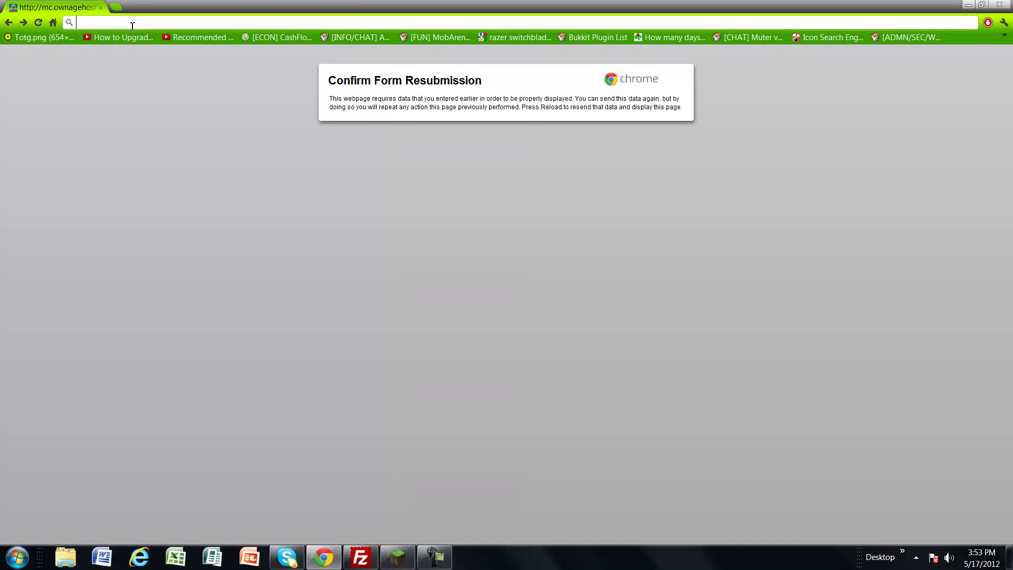
type("mc.ownagehosting.com")
key("Return")
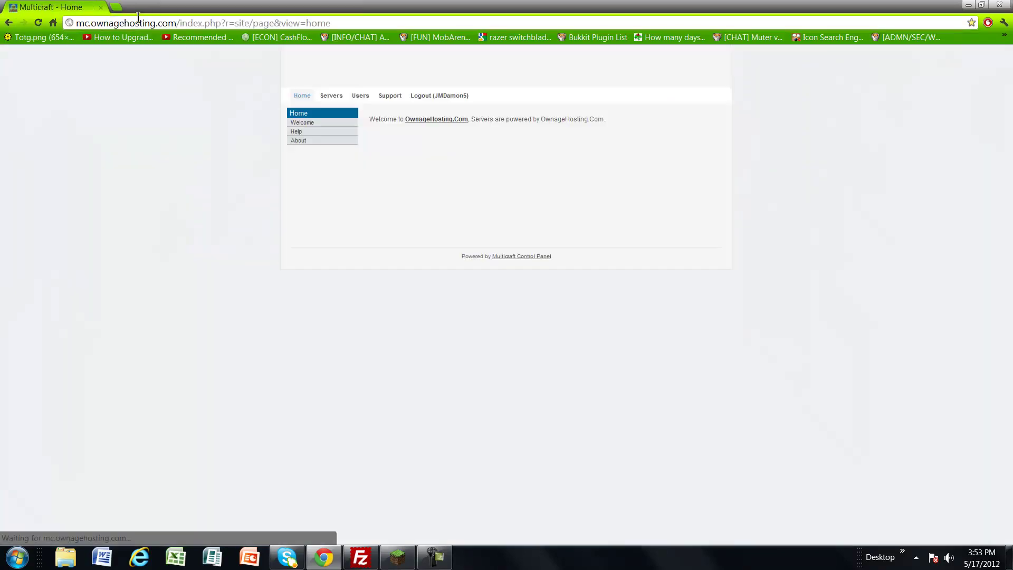
left_click(331, 97)
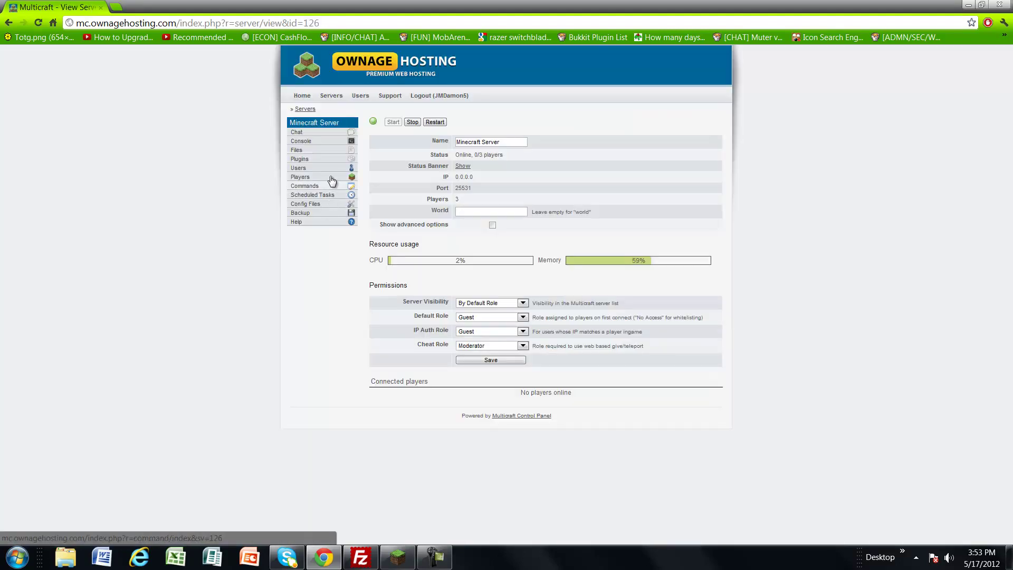
left_click(333, 152)
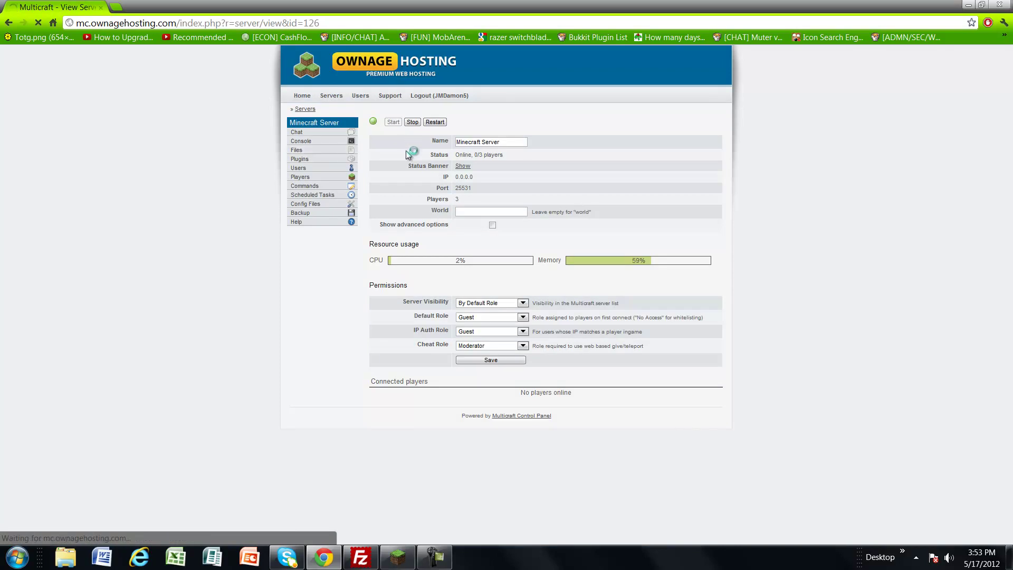
left_click(471, 209)
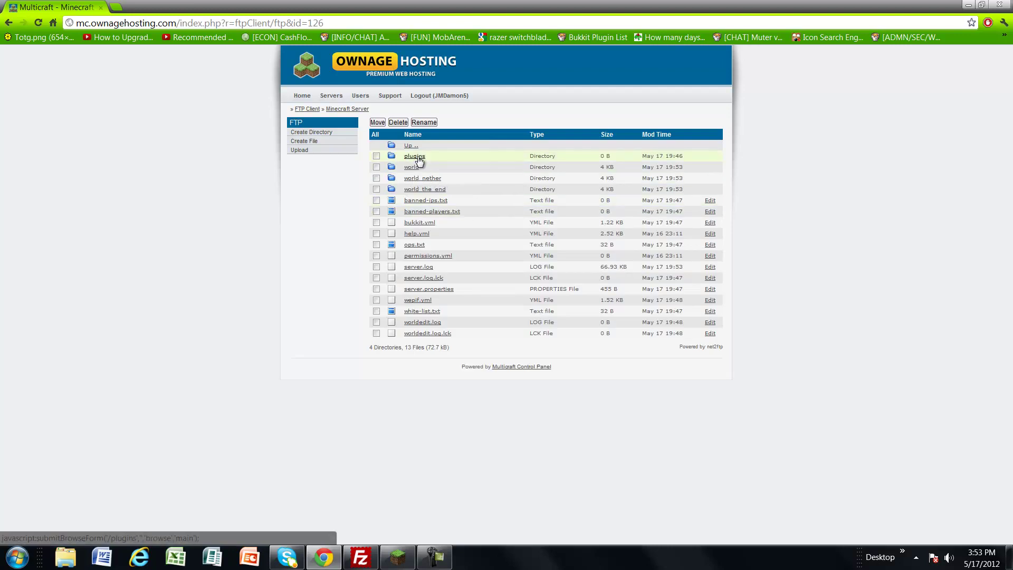
- Return to the FTP login page, log in with the Multicraft password, and open the plugins folder
left_click(419, 158)
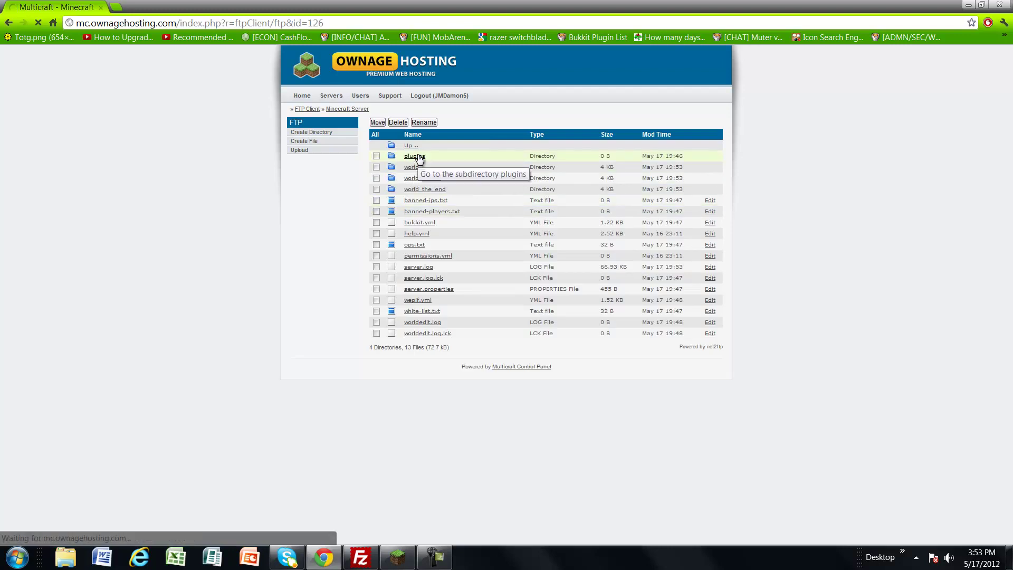
left_click(302, 110)
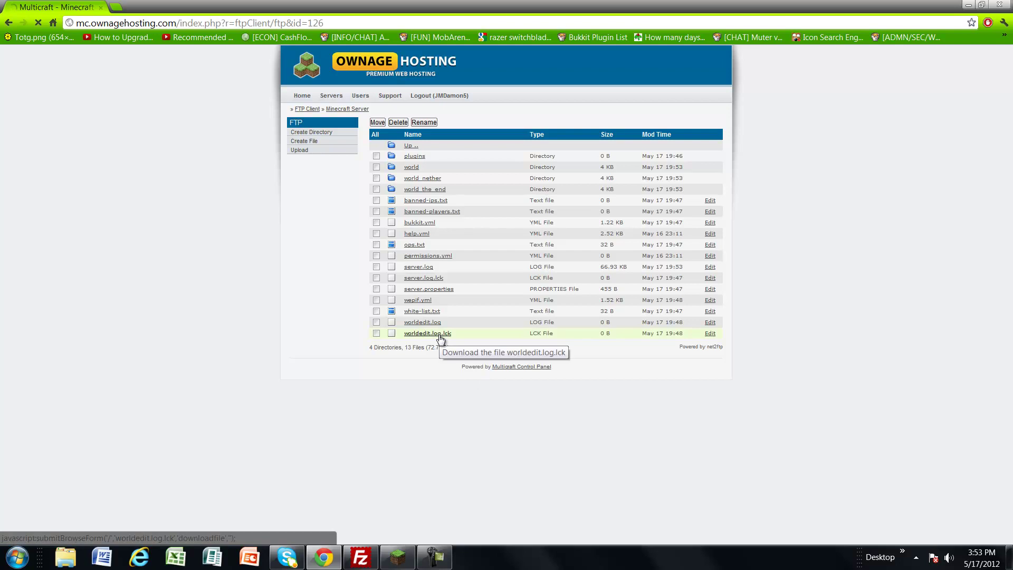
left_click(484, 195)
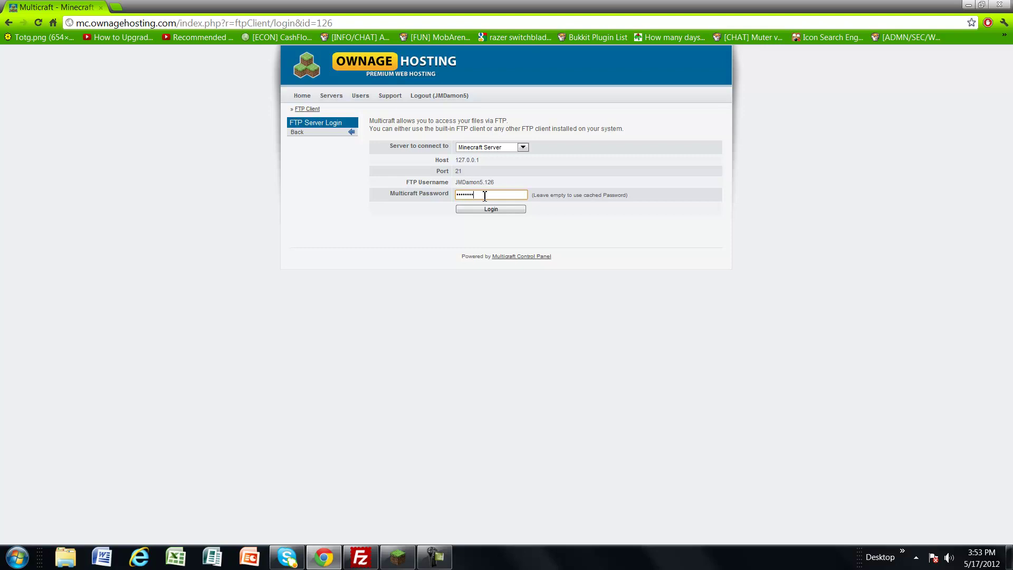
left_click(521, 209)
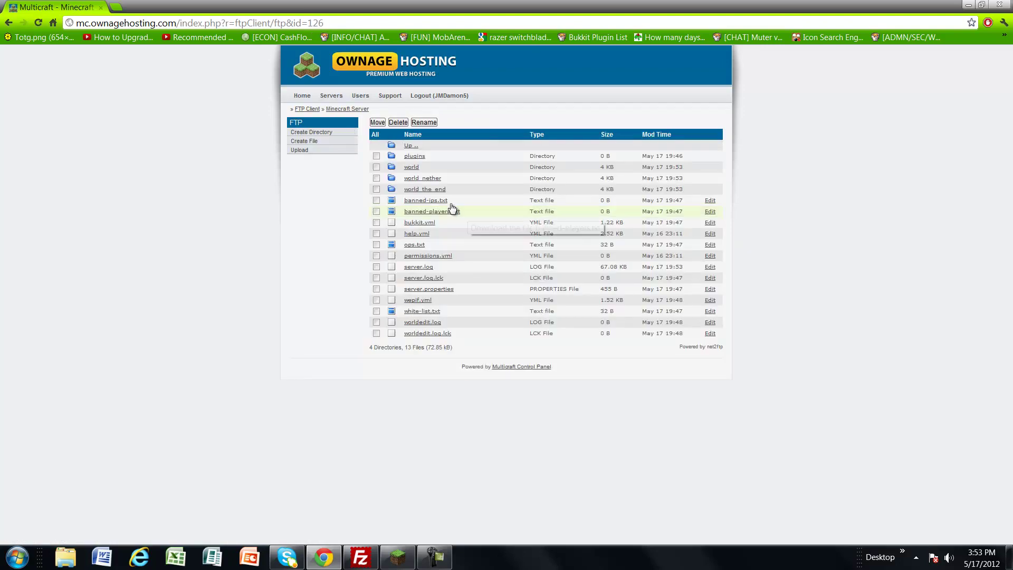
left_click(415, 157)
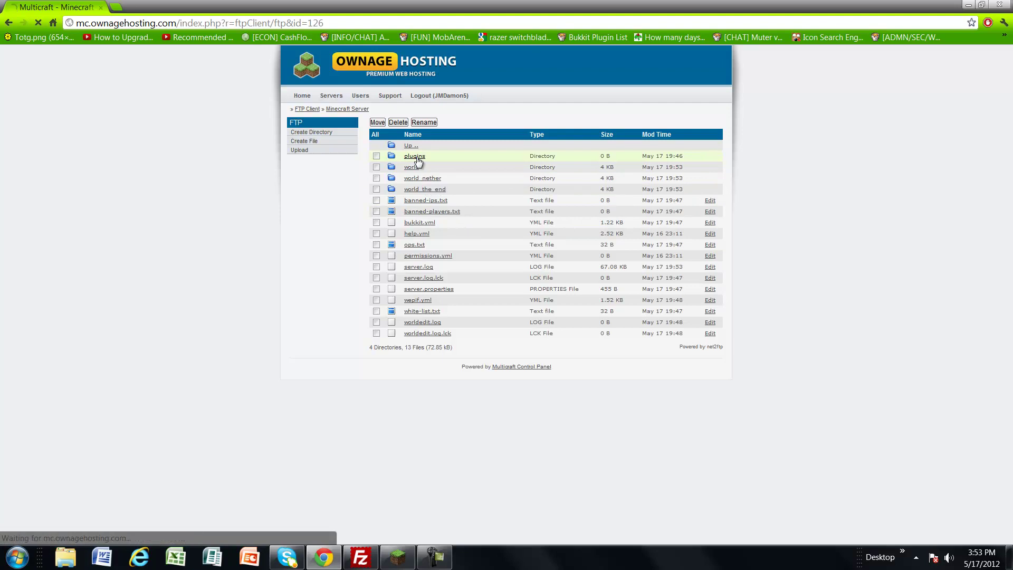
- View the upload form and the new-directory form for the plugins folder, returning to the file list each time
left_click(299, 151)
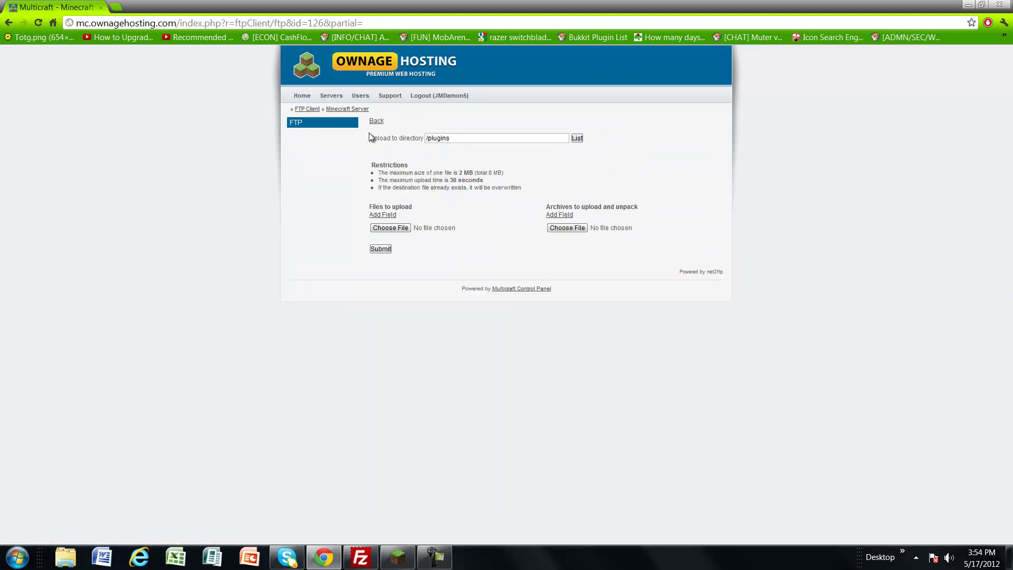
left_click(376, 121)
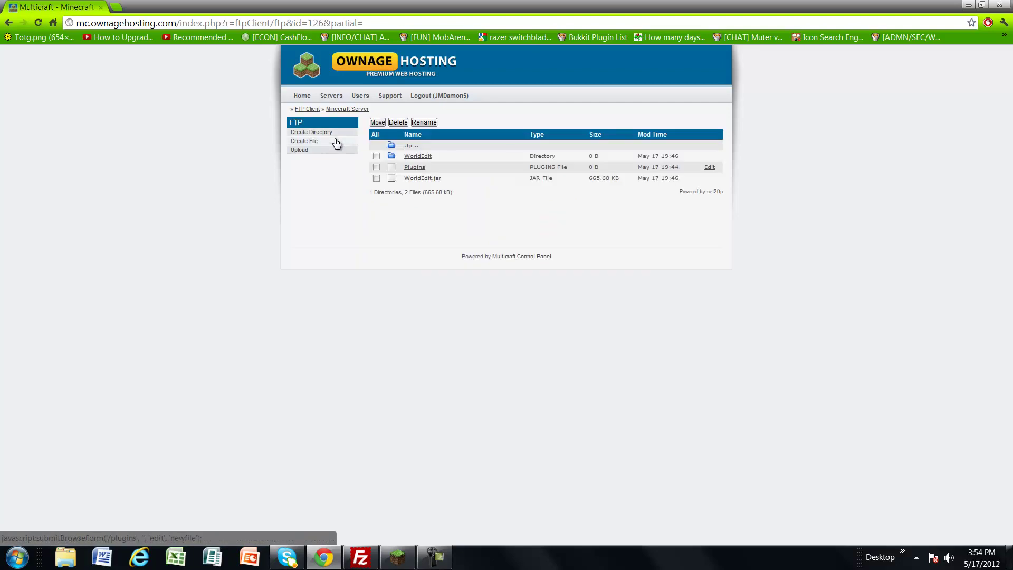
left_click(337, 134)
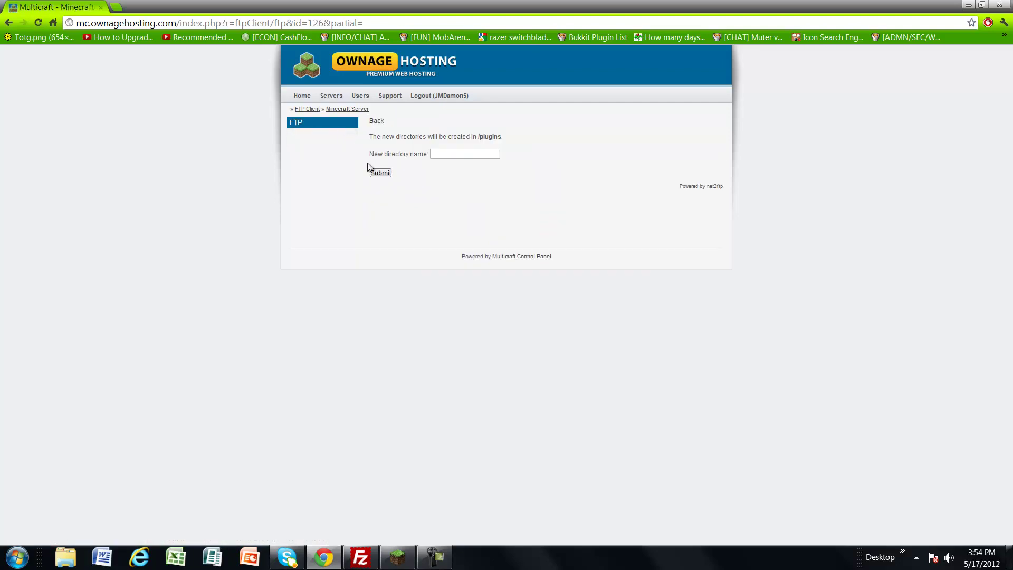
left_click(376, 121)
- Begin a new file named Plugins, go back without saving it, and highlight the existing Plugins entry's file type
mouse_move(339, 147)
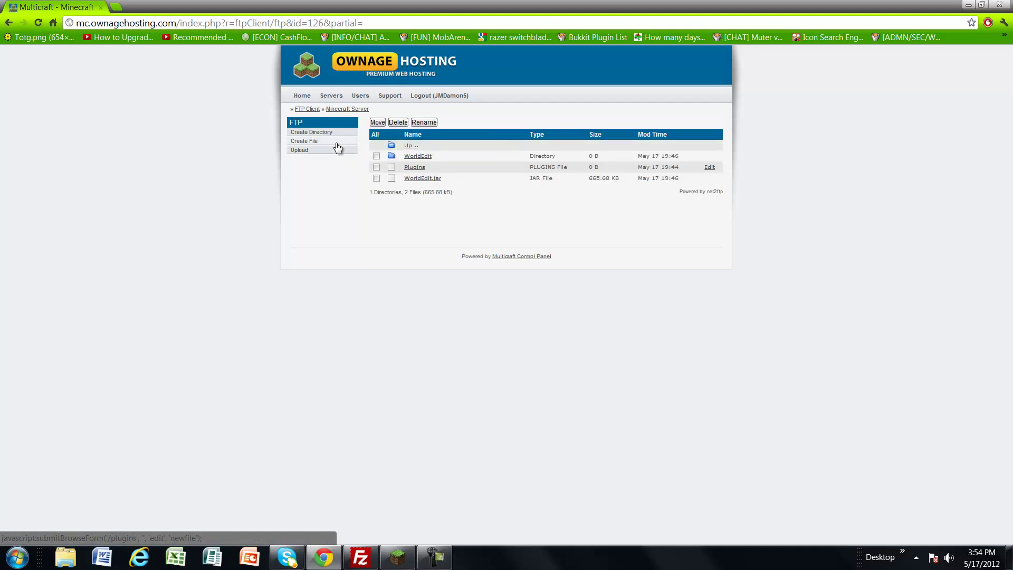
left_click(338, 146)
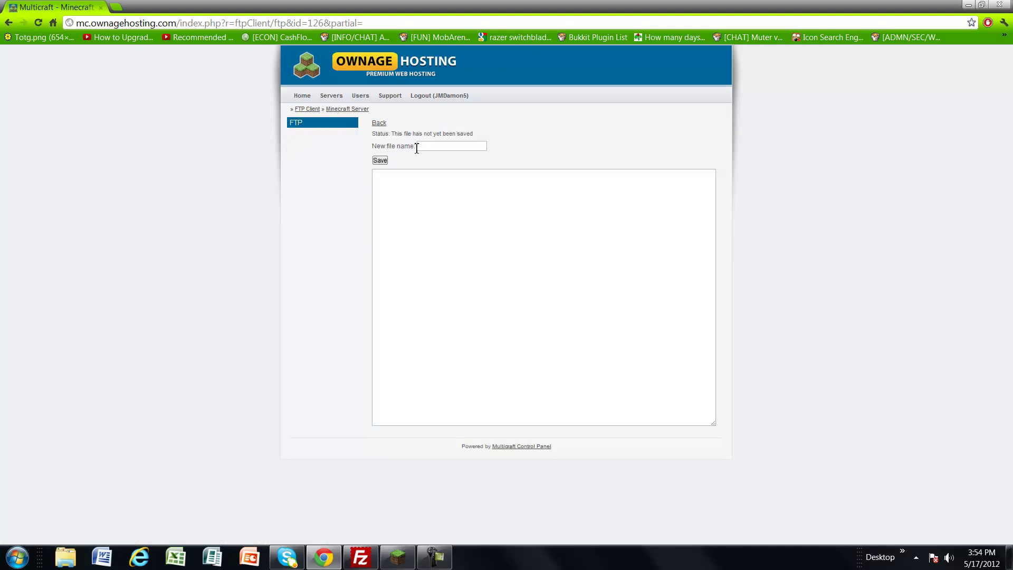
left_click(427, 147)
type("Plugins")
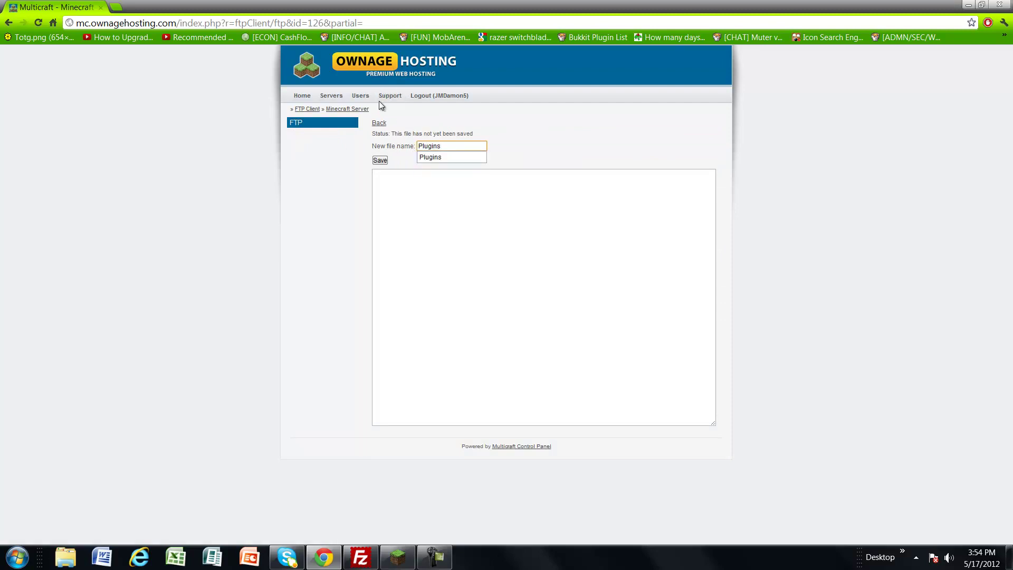
left_click(381, 123)
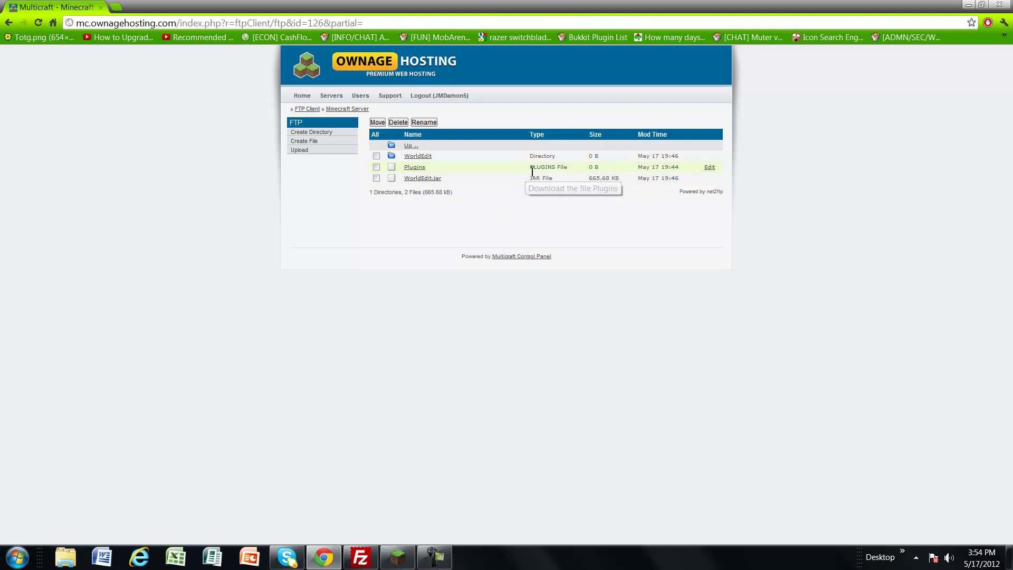
left_click_drag(529, 166, 569, 167)
left_click(556, 206)
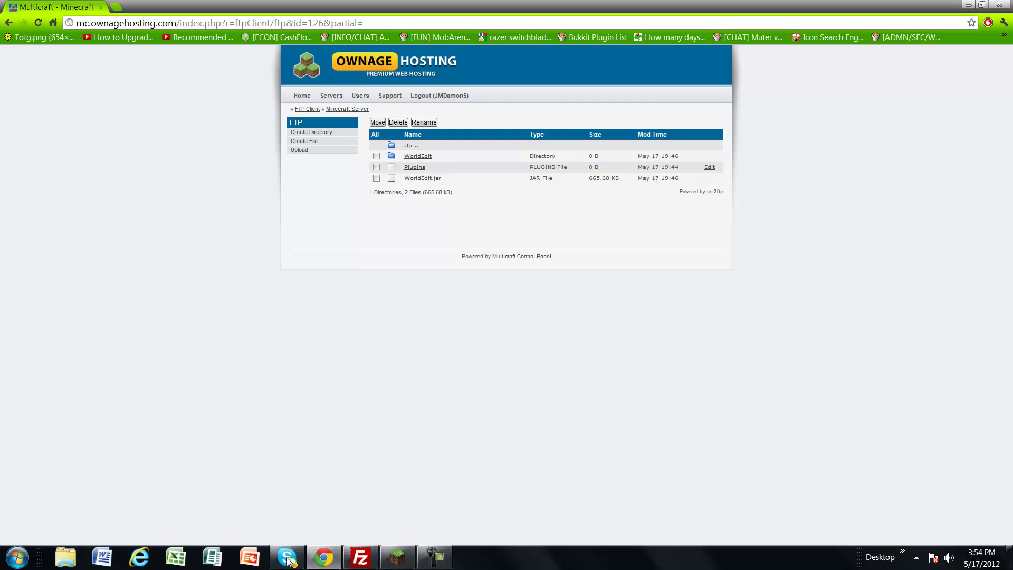
- Check the username in FileZilla, switch back to Chrome, and highlight the FTP username on the Multicraft FTP login page
left_click(369, 558)
left_click(468, 7)
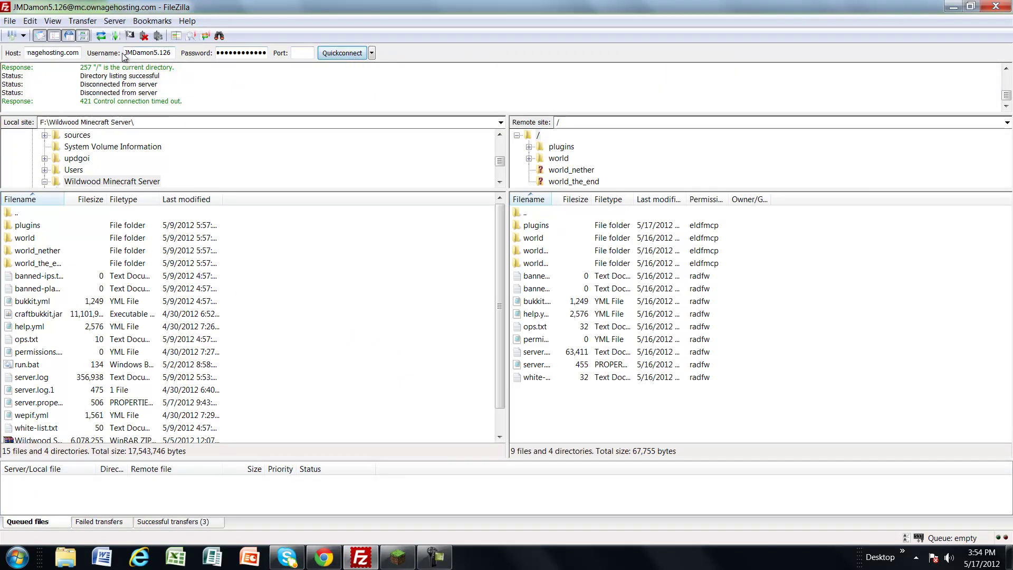
left_click_drag(173, 53, 166, 53)
left_click(323, 557)
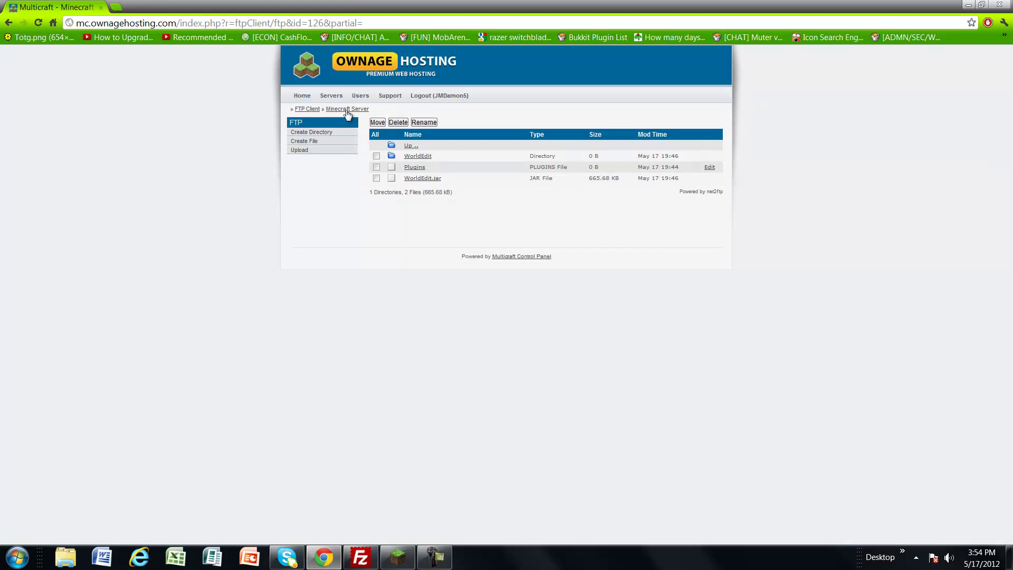
left_click(311, 109)
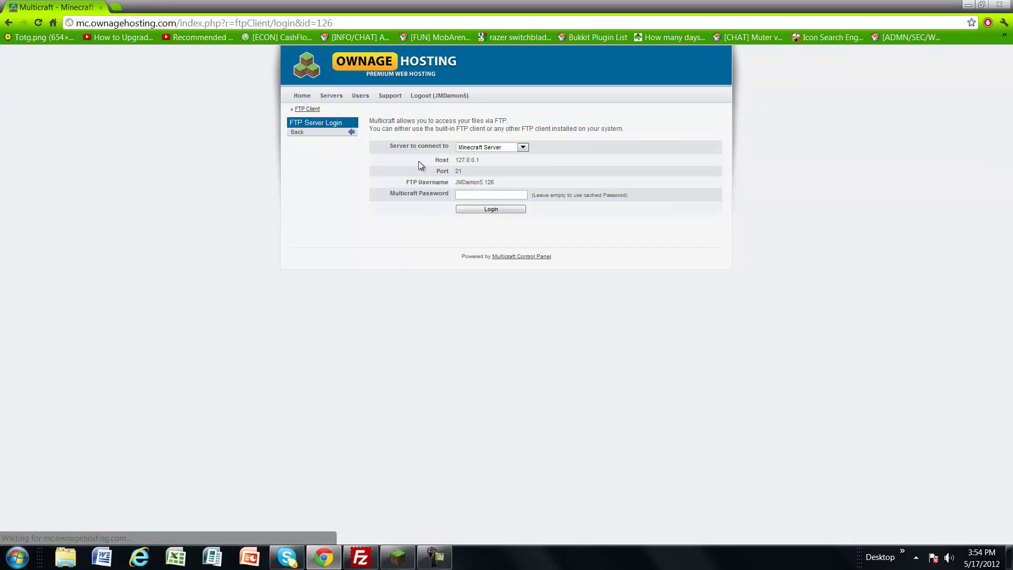
left_click_drag(455, 182, 477, 183)
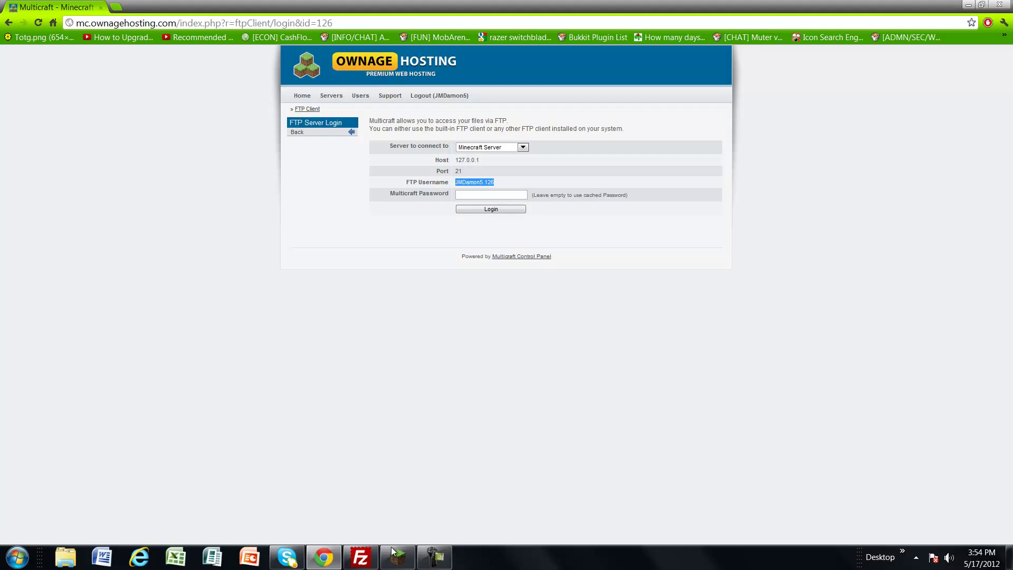
- Highlight the host in FileZilla's connection bar, then switch to Chrome and highlight mc.ownagehosting.com in the page address
mouse_move(357, 557)
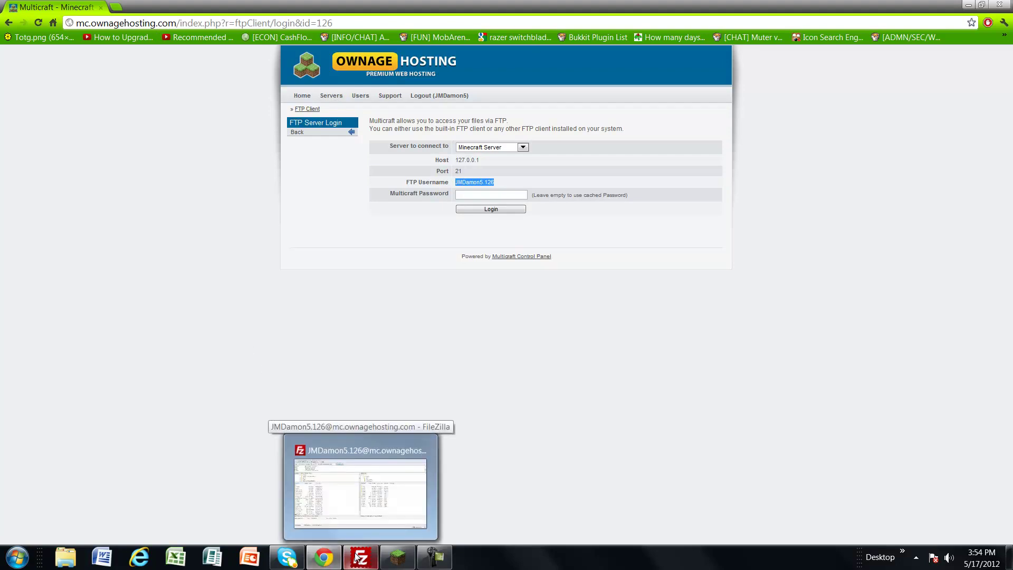
left_click(357, 563)
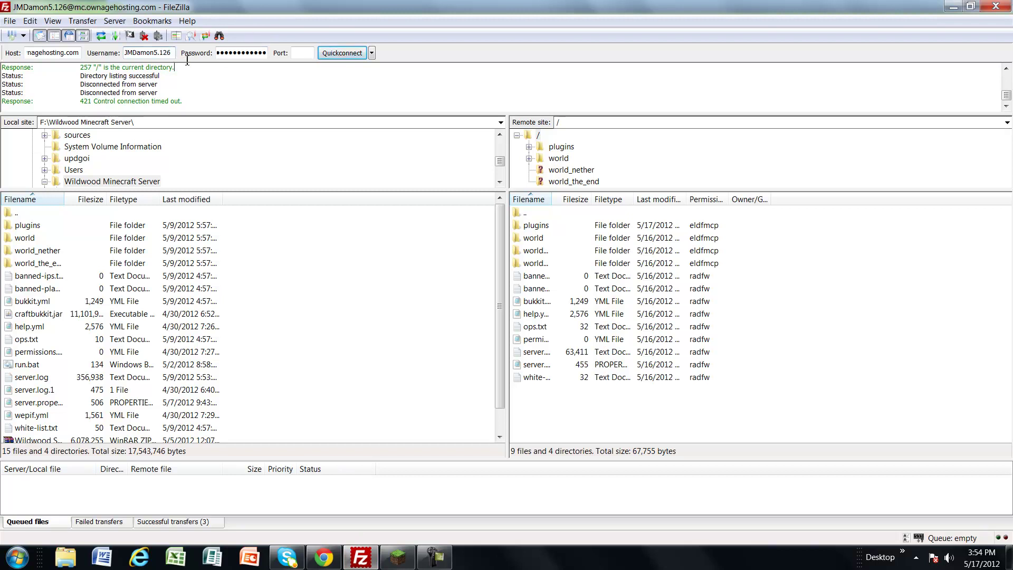
left_click_drag(29, 52, 125, 54)
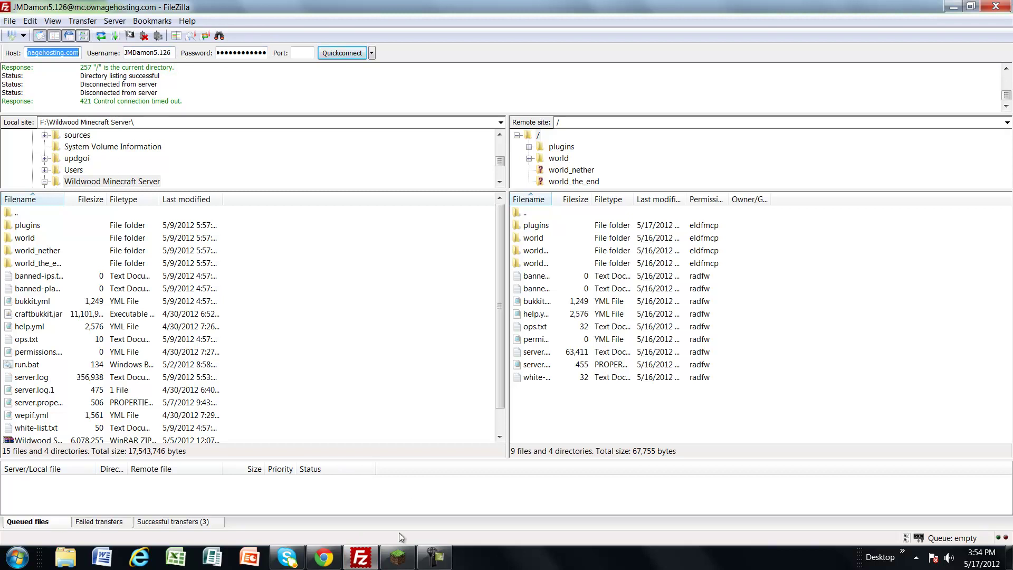
left_click(324, 557)
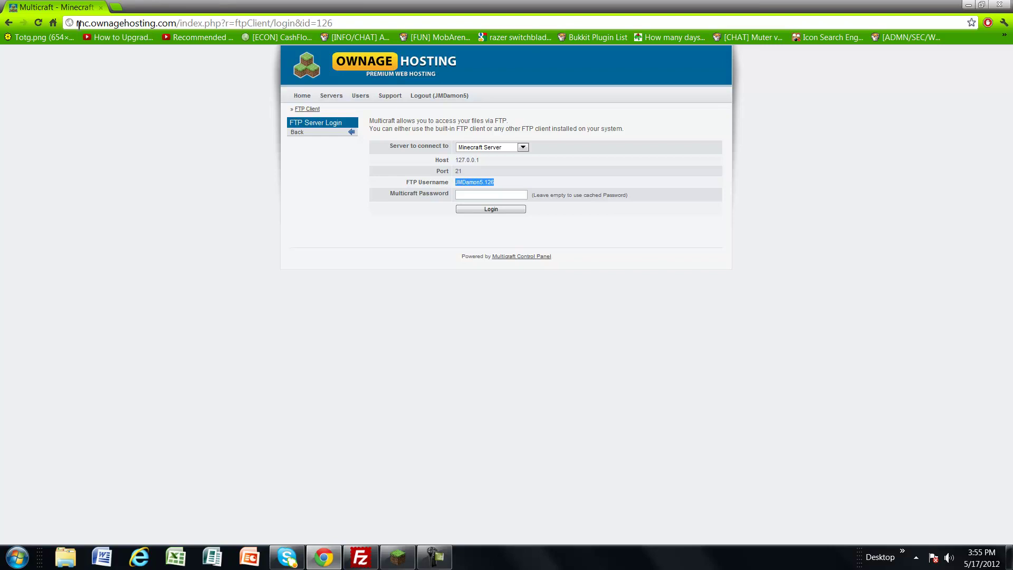
left_click_drag(79, 24, 186, 21)
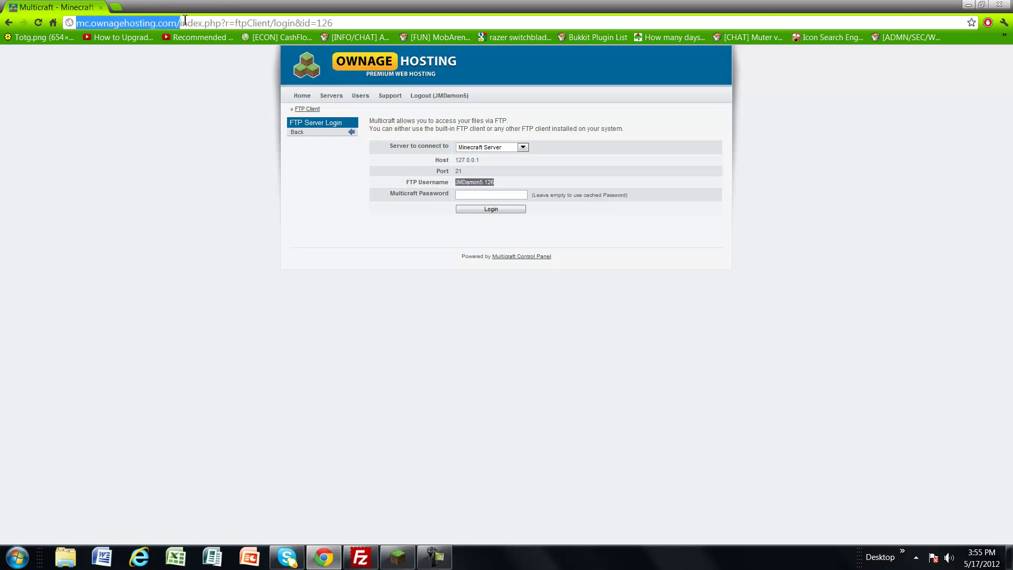
- Return to FileZilla, connect to the server in a new tab, and highlight the directory listing status in the log
left_click(967, 5)
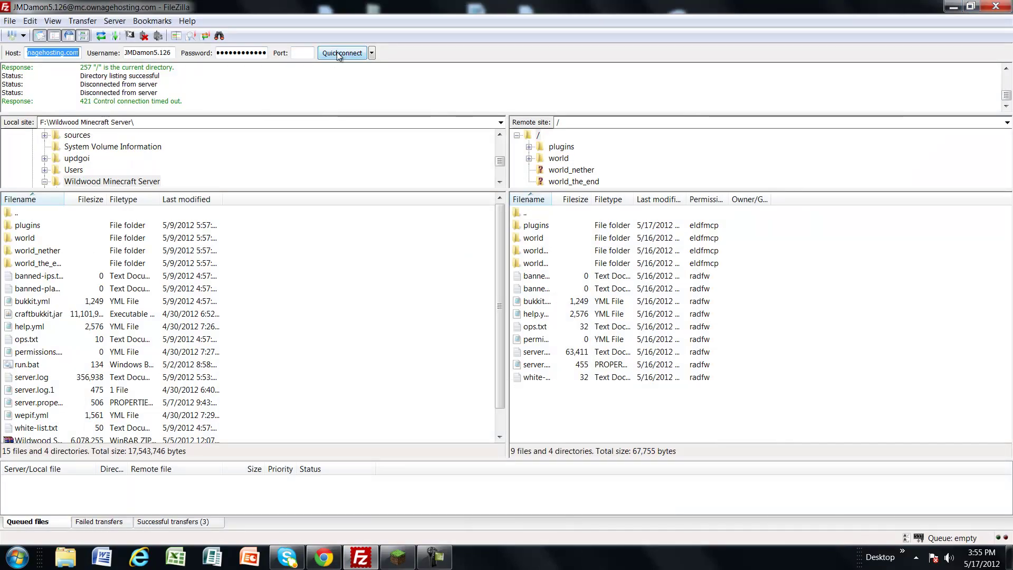
left_click(339, 54)
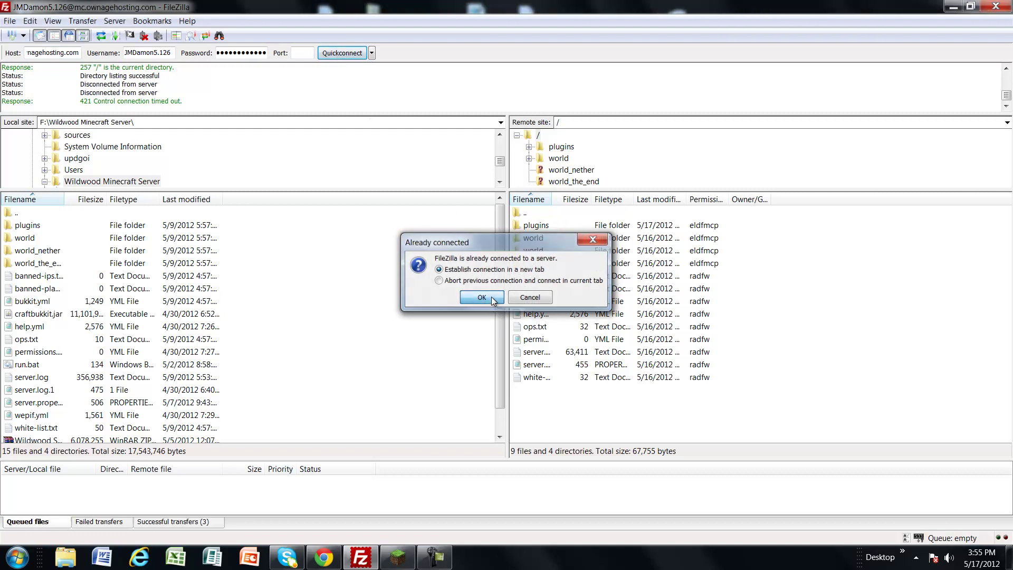
left_click(492, 296)
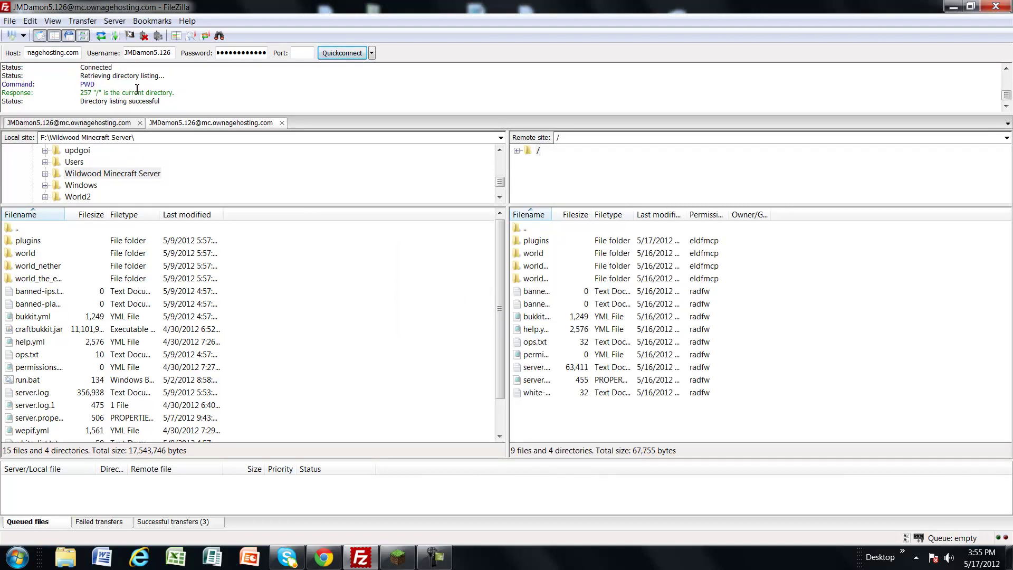
left_click_drag(89, 102, 168, 101)
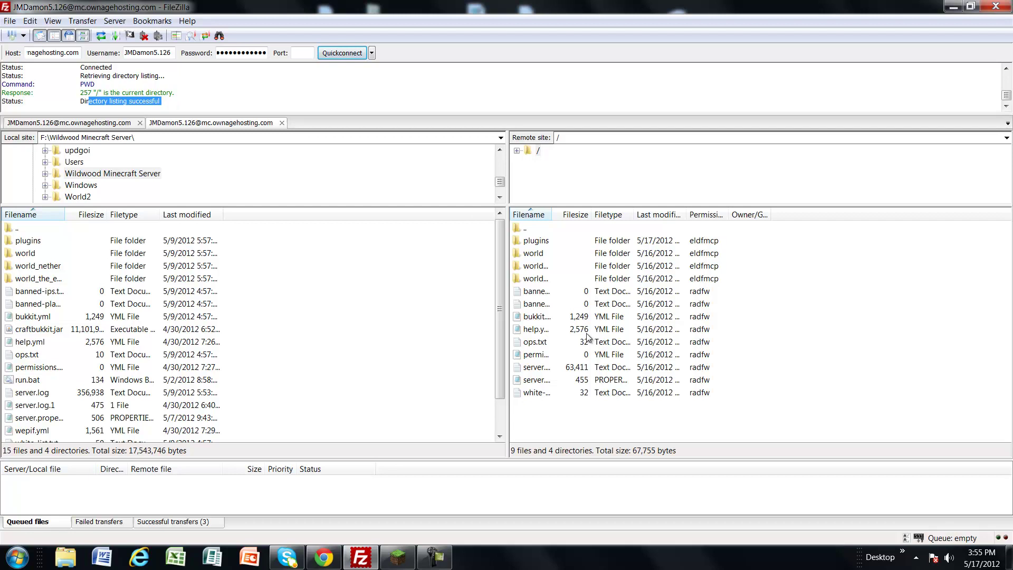
- View the contents of the remote world folder and the remote plugins folder, returning to the root after each
double_click(549, 254)
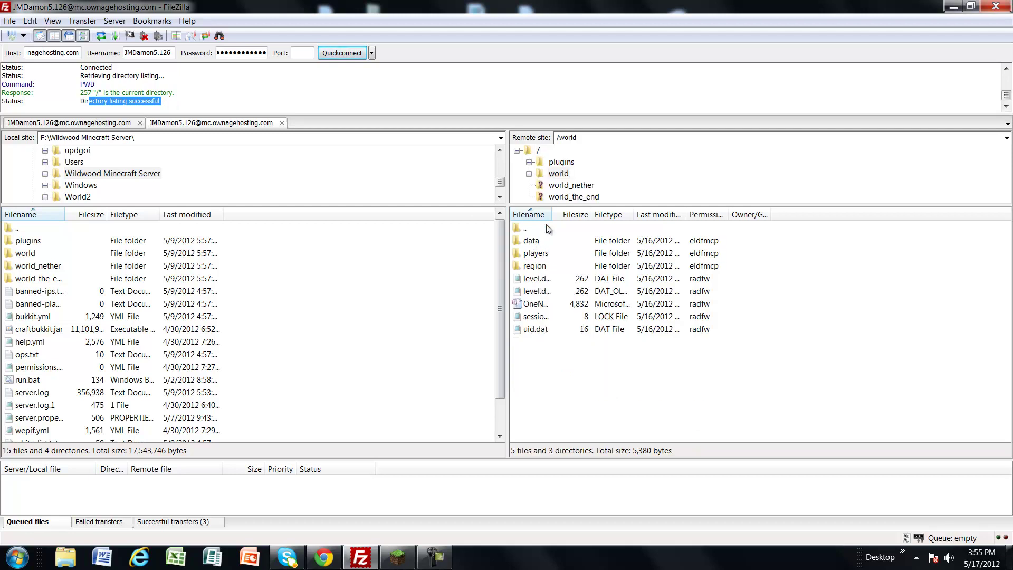
double_click(546, 227)
double_click(545, 241)
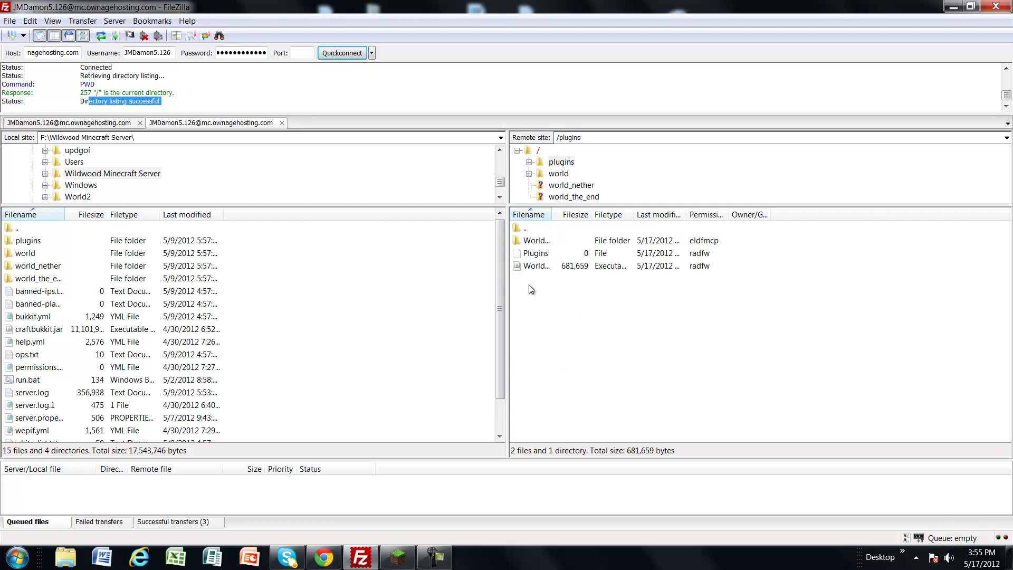
left_click_drag(529, 285, 558, 246)
left_click(552, 293)
double_click(539, 229)
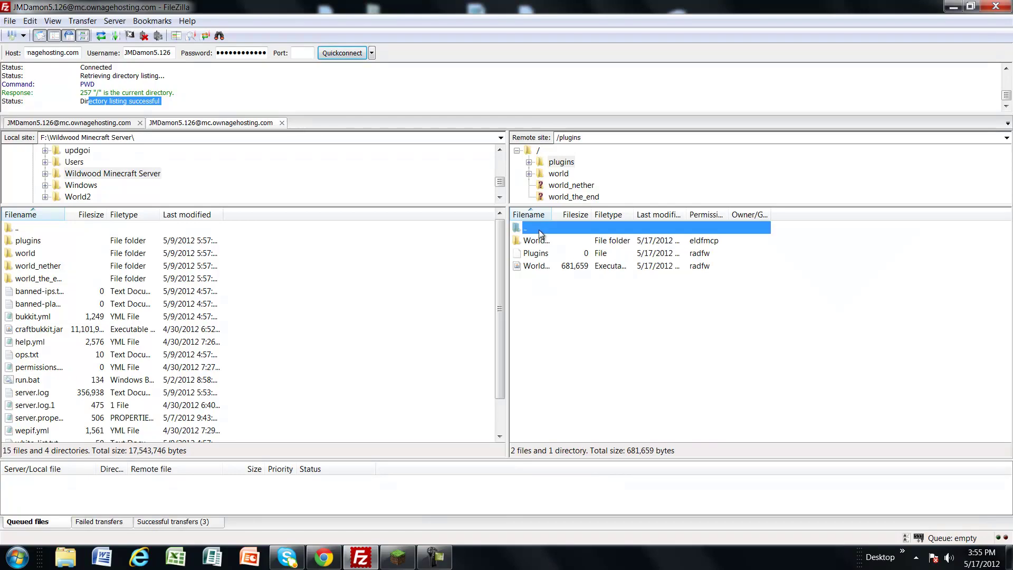
- Open the remote world folder and its region subfolder, and go back up to the root directory
left_click(547, 254)
double_click(547, 254)
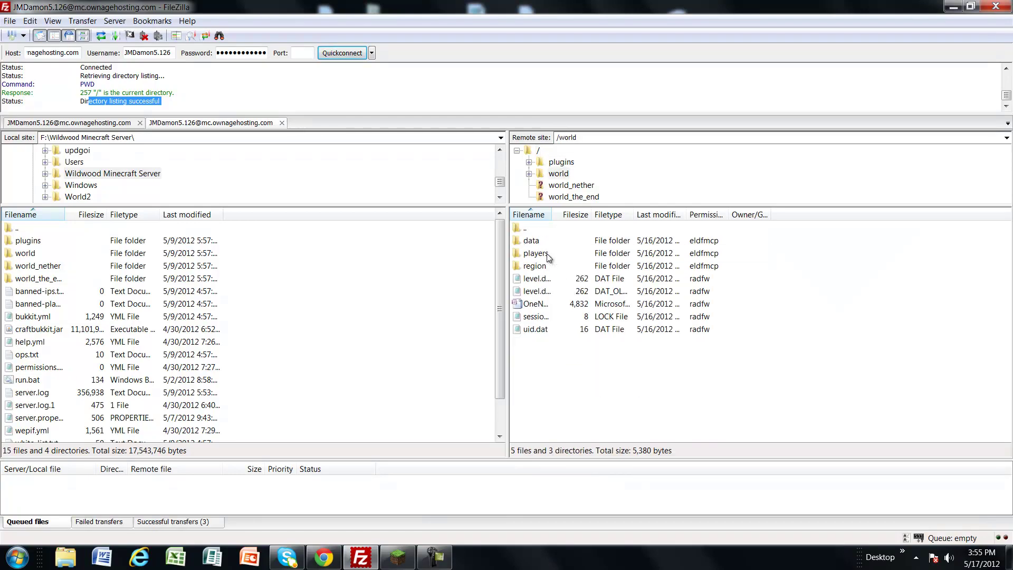
double_click(543, 263)
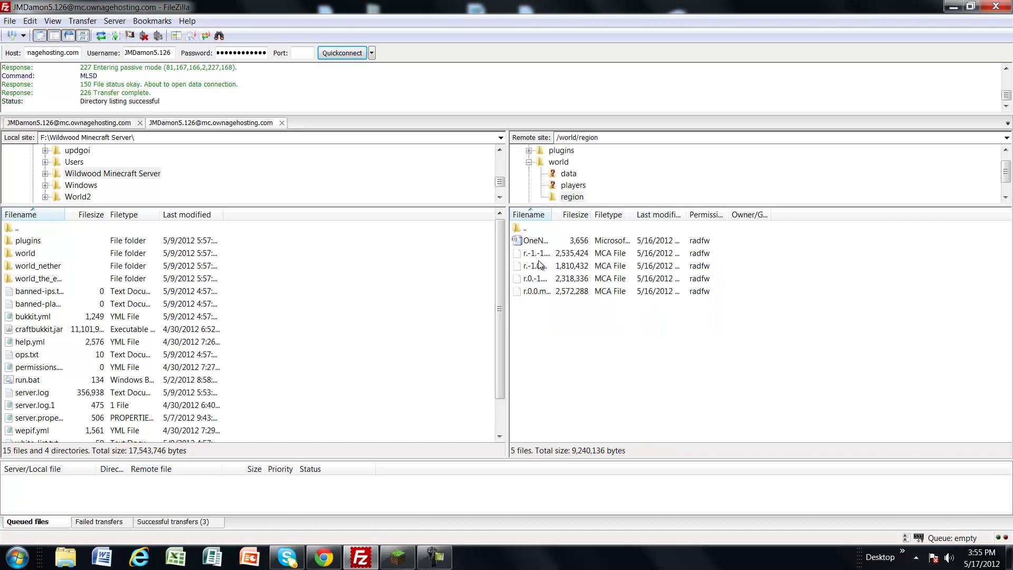
double_click(531, 228)
double_click(532, 228)
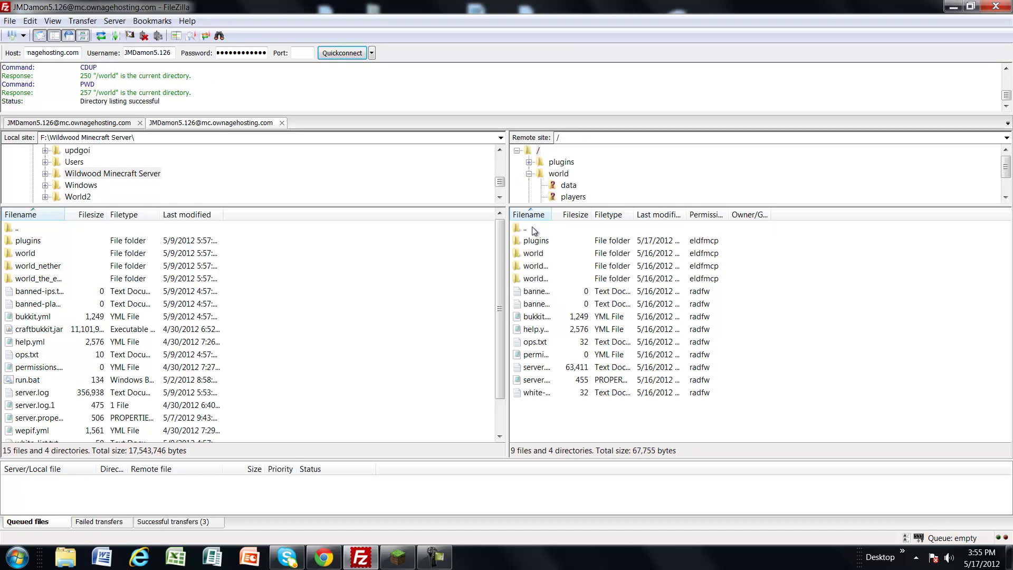
- View the available file actions for the remote world folder without choosing any, and select the local world folder
left_click(558, 255)
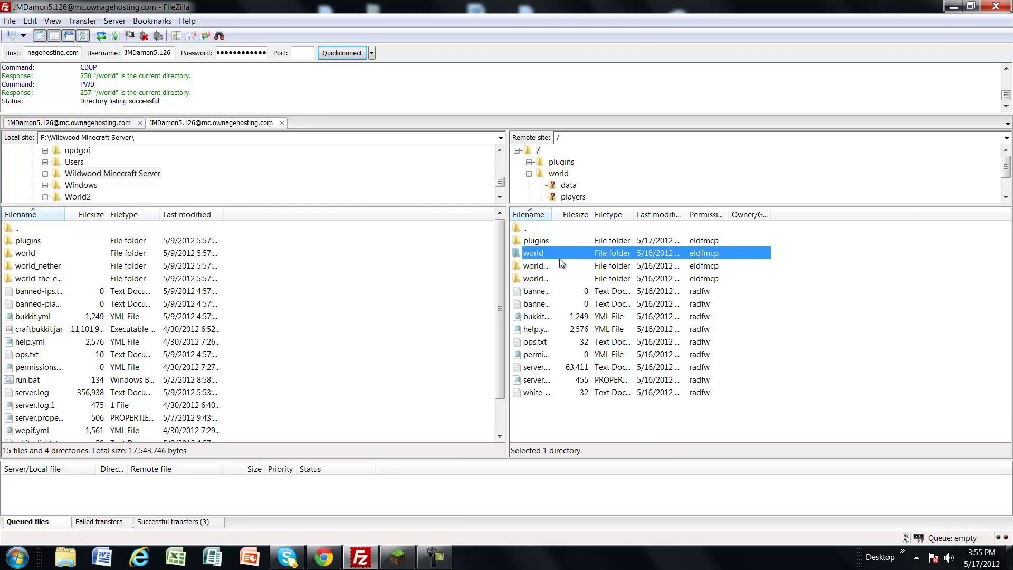
right_click(558, 251)
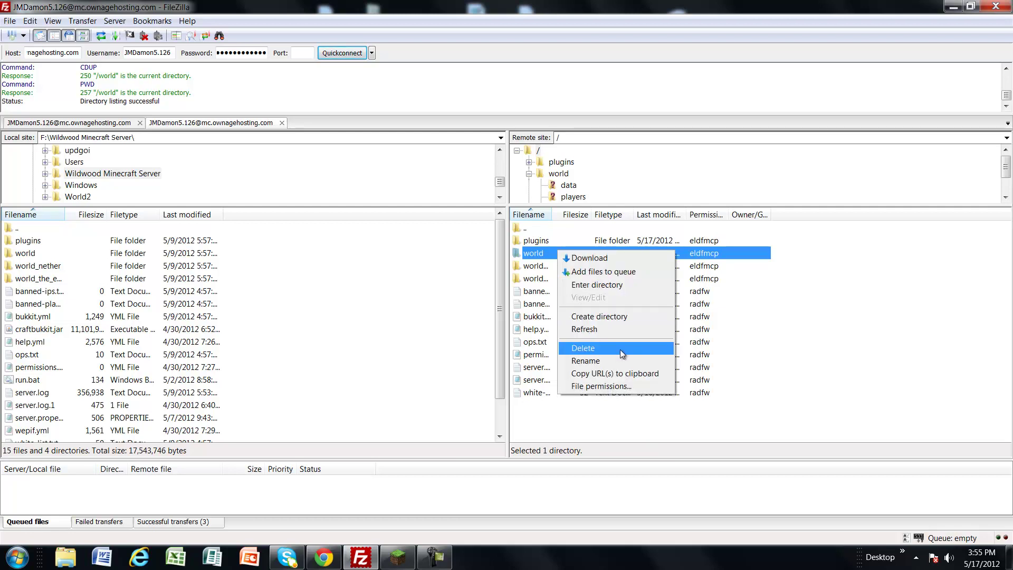
left_click(704, 425)
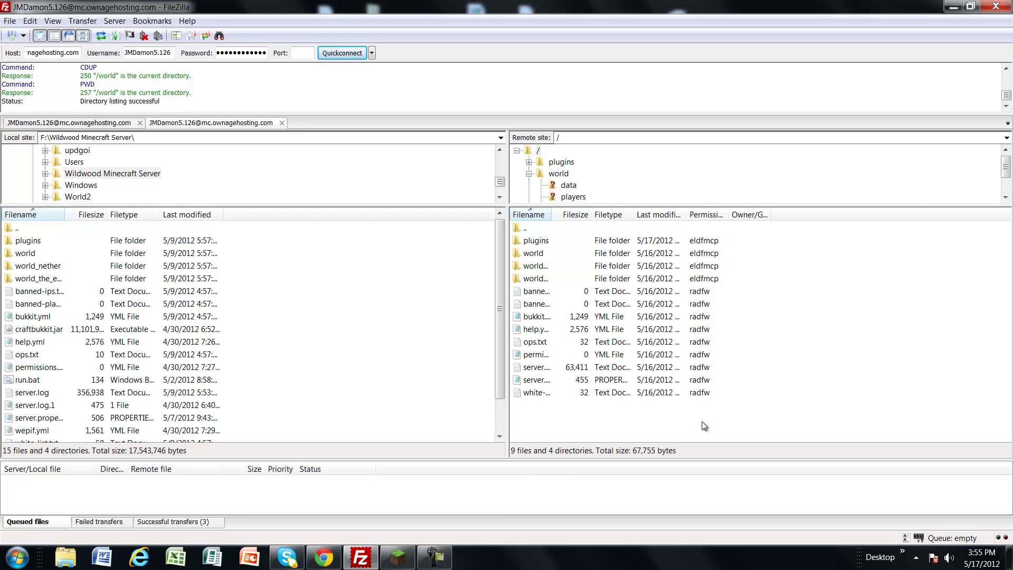
right_click(531, 254)
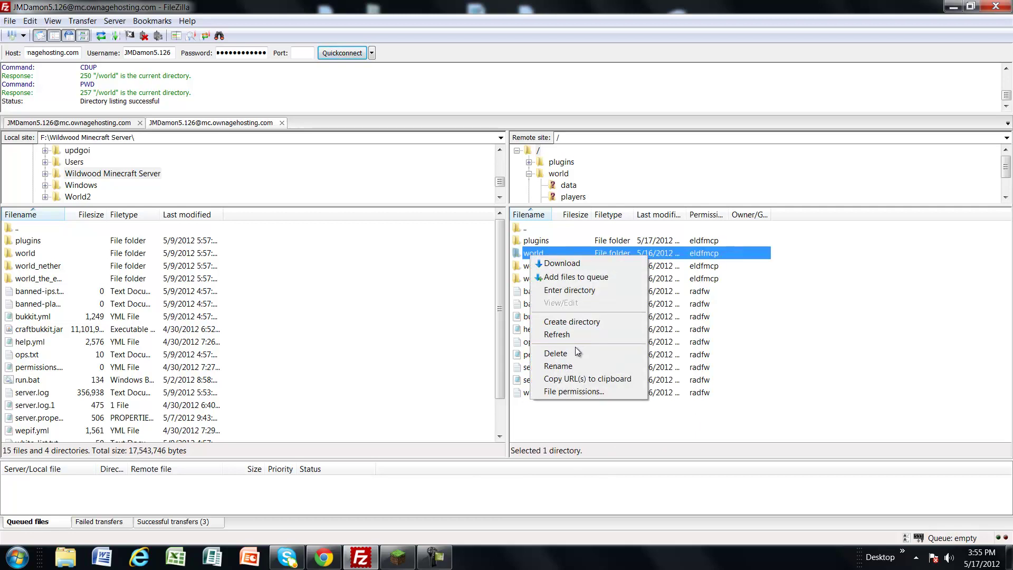
left_click(570, 415)
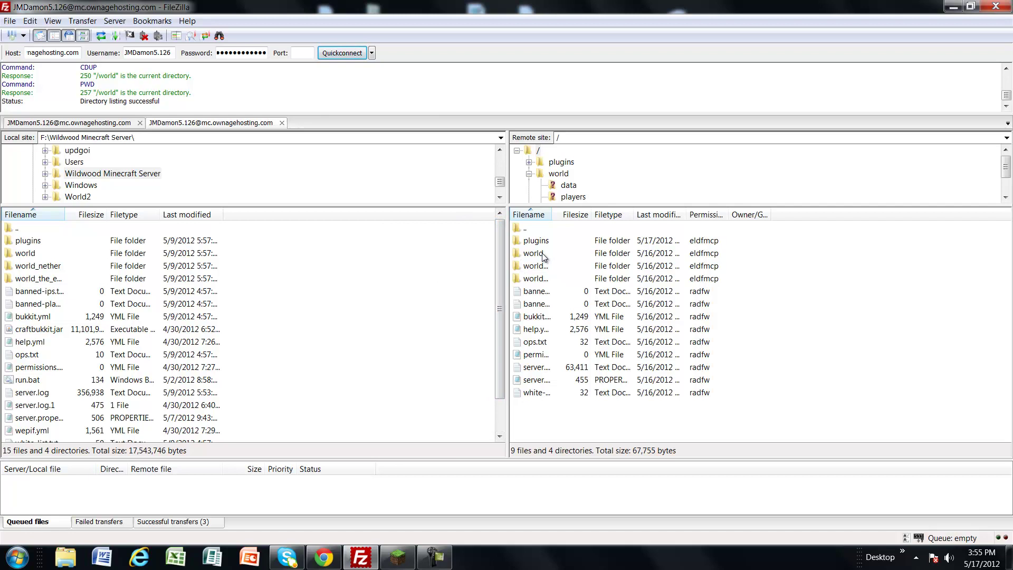
left_click_drag(10, 257, 83, 255)
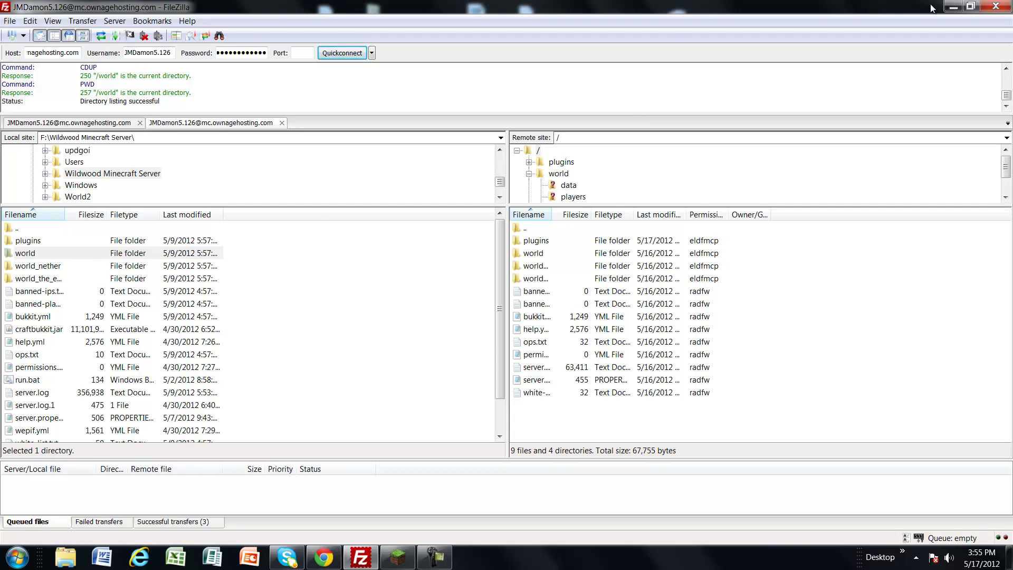
- Switch to Chrome, open the Minecraft Server's console in Multicraft, and dock the browser window to the right half of the screen
left_click(324, 556)
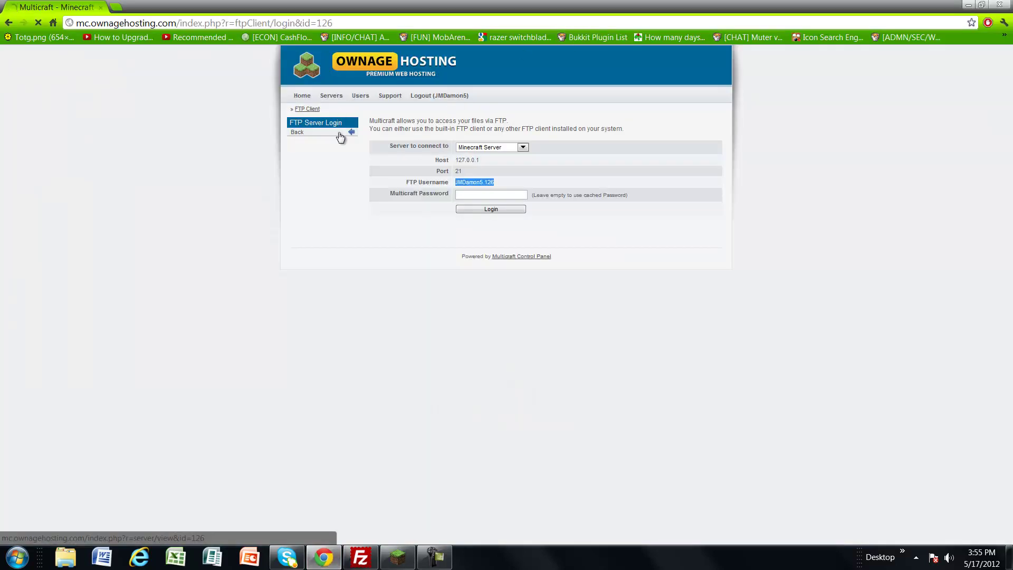
left_click(339, 132)
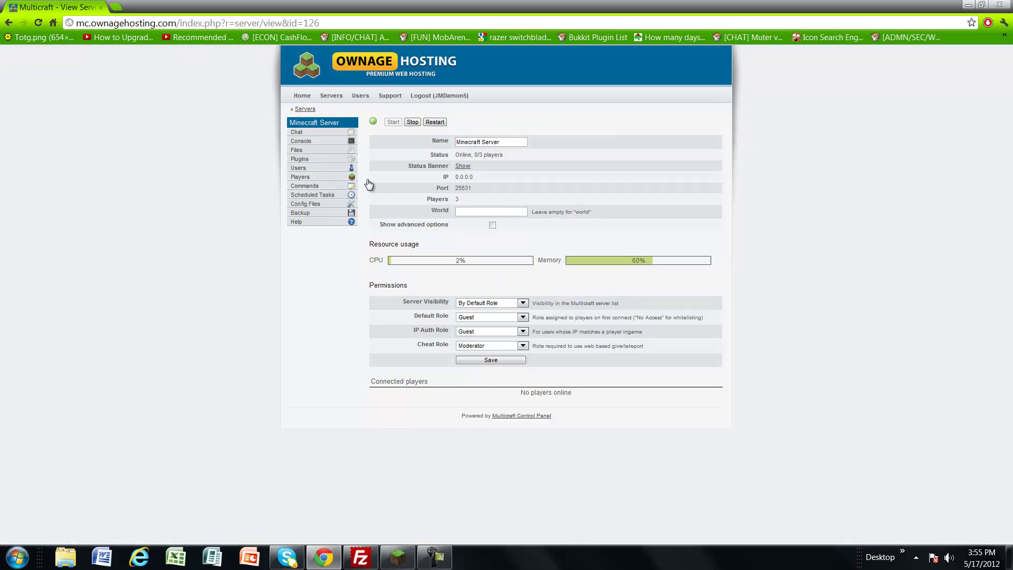
left_click(342, 142)
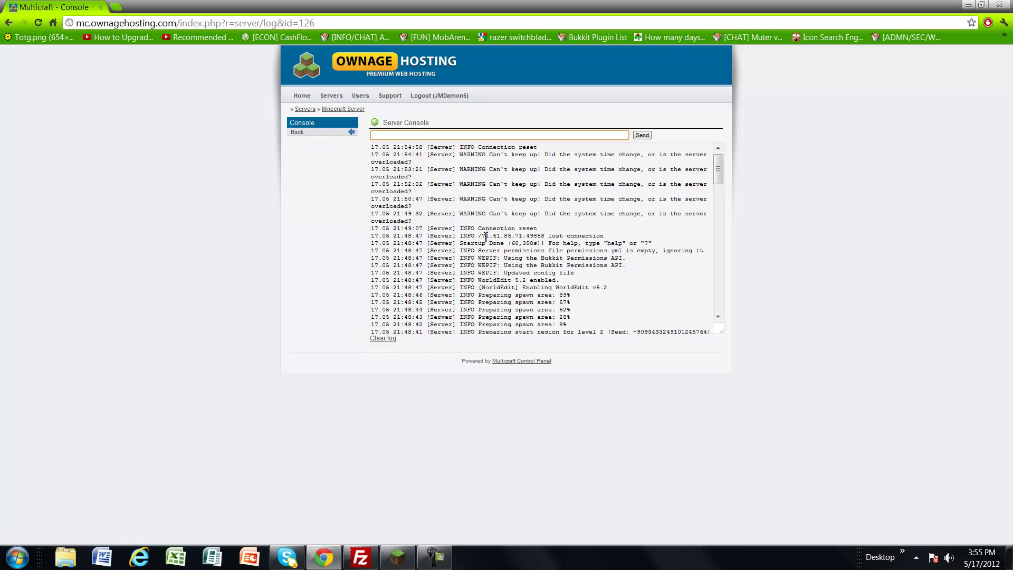
left_click_drag(608, 10, 1012, 88)
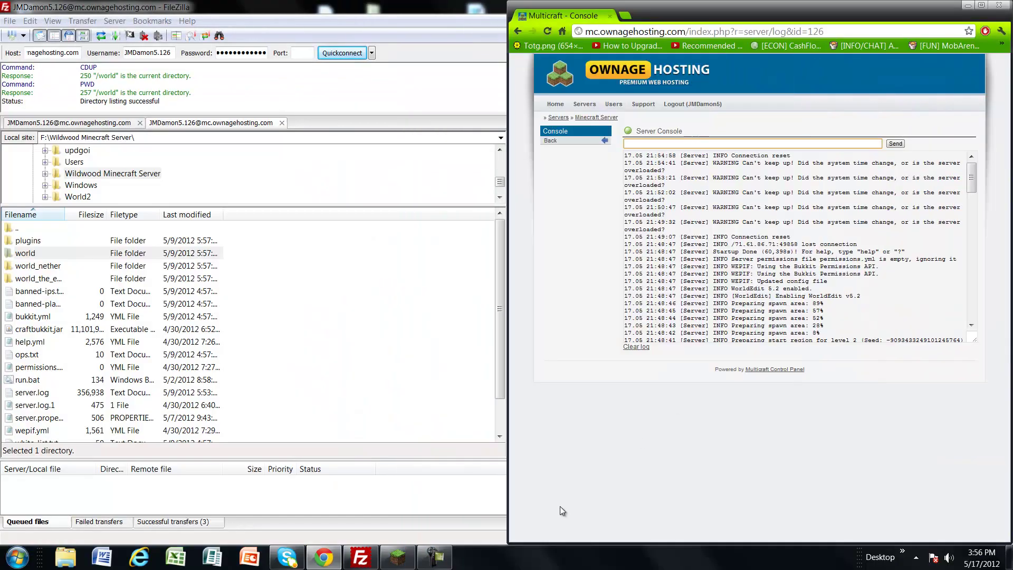
- Switch to Minecraft and try to join the server by direct connection at 71.61.86.71:49858
left_click(398, 557)
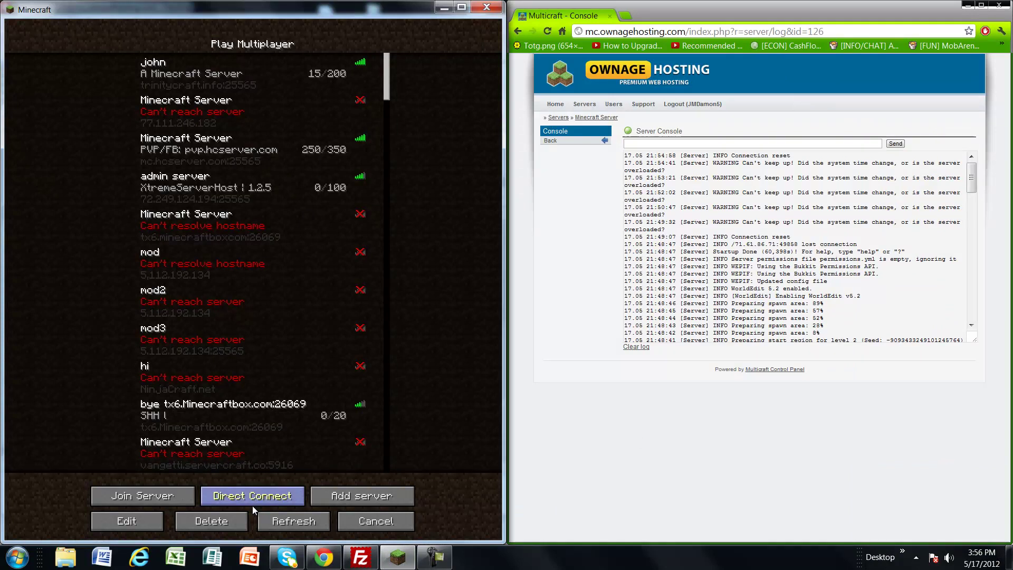
left_click(252, 498)
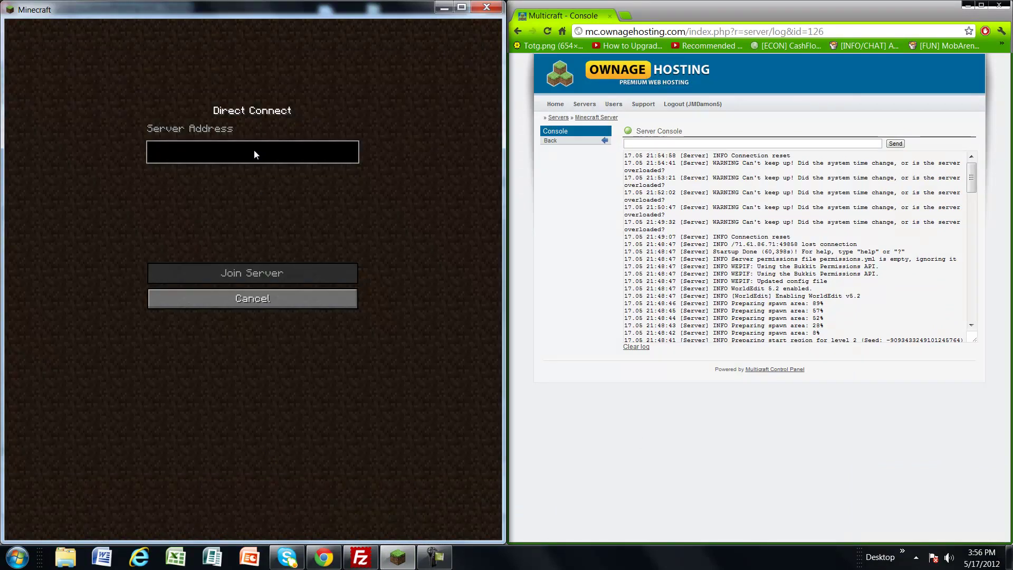
type("71")
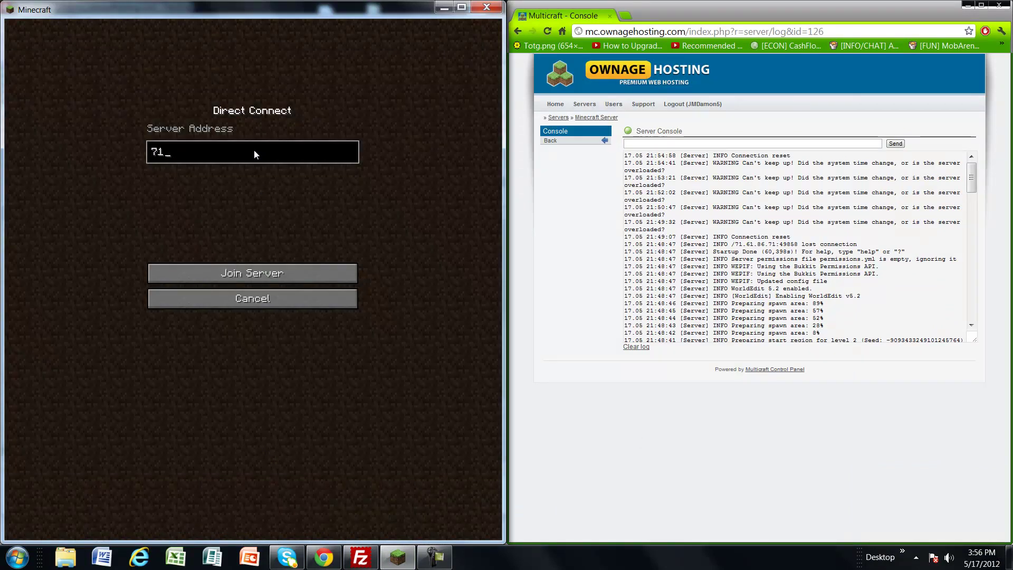
type(".61.86.71:")
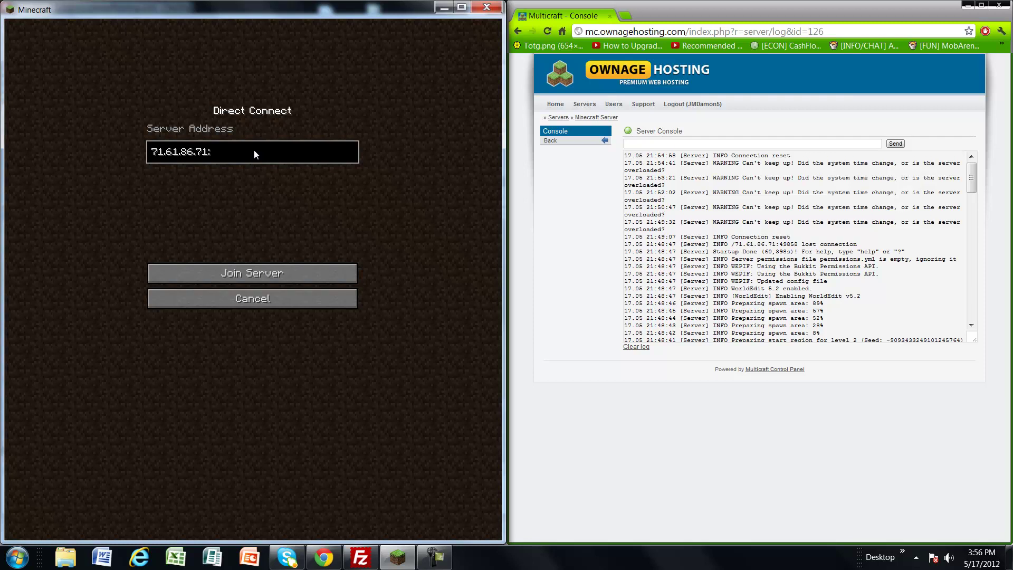
type("49858")
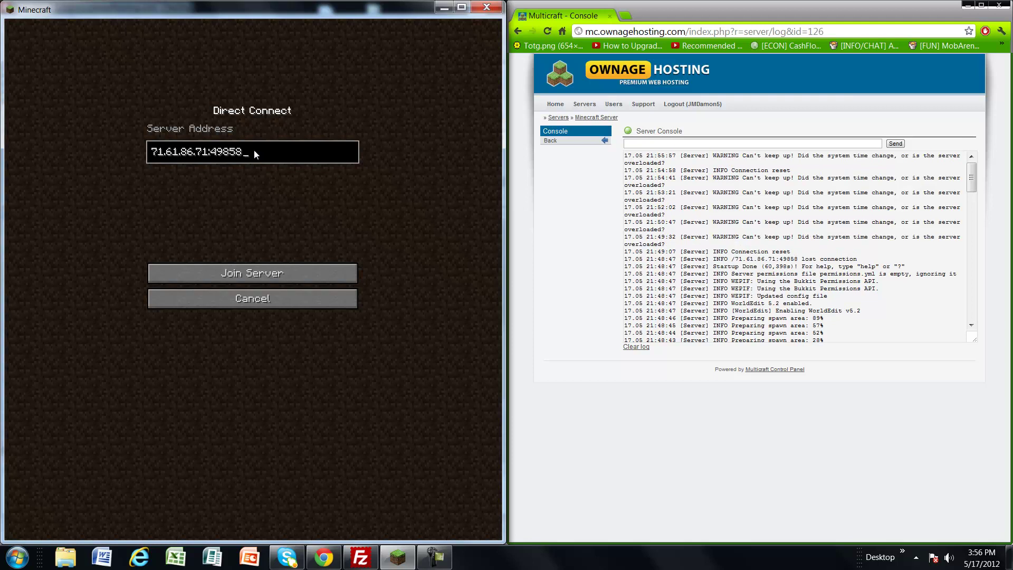
left_click(308, 268)
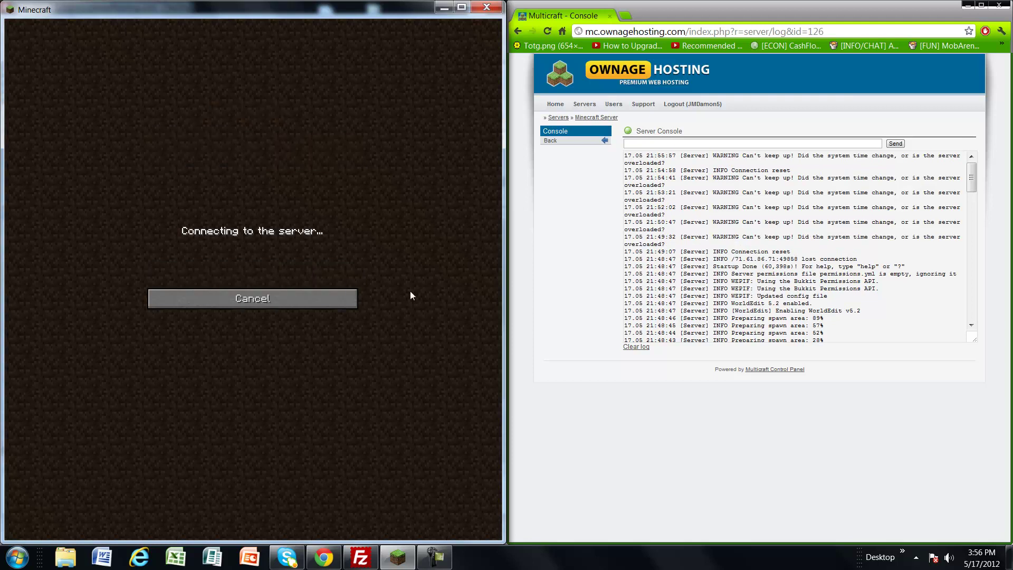
- Examine the server's startup entries in the Multicraft console log, highlighting the RAM warning and the line with the server's start address
left_click(948, 175)
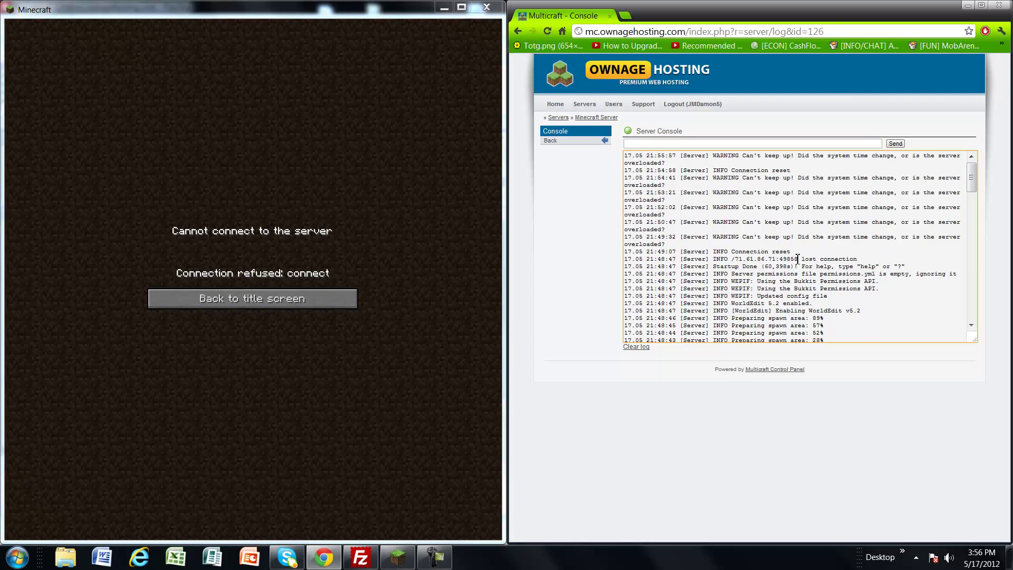
scroll(780, 262, "down", 8)
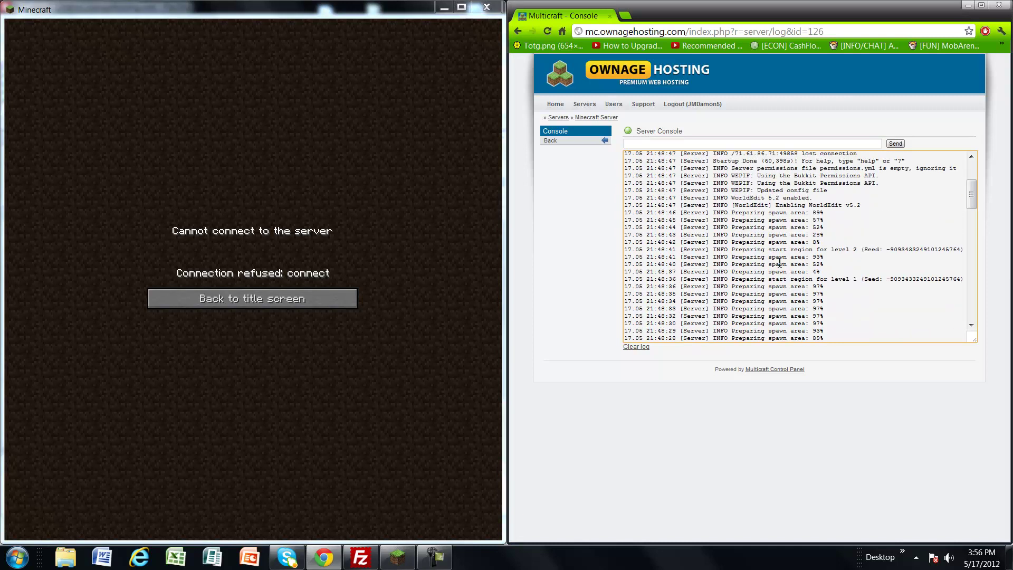
scroll(779, 261, "down", 5)
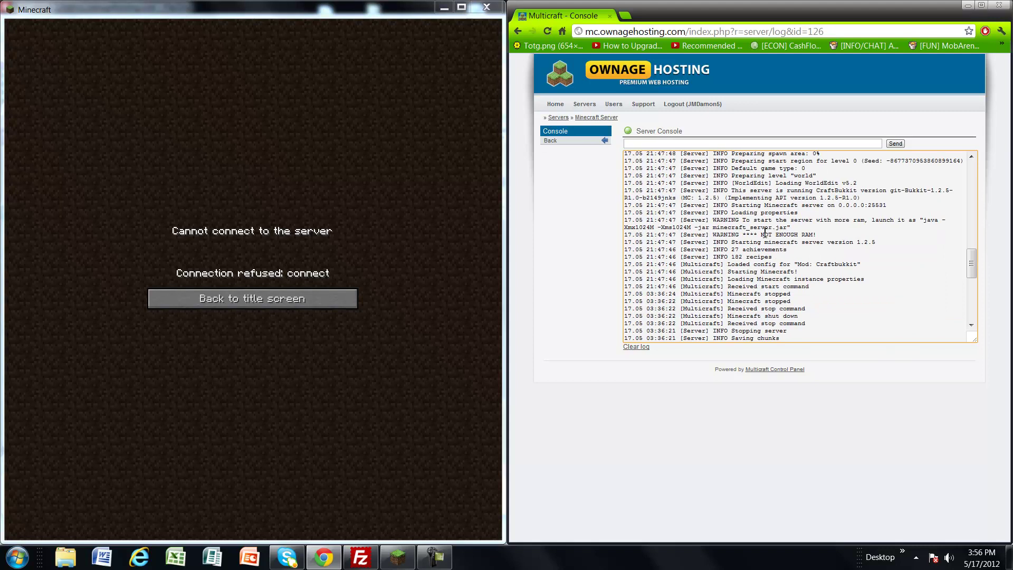
left_click_drag(761, 234, 817, 235)
left_click(857, 225)
left_click_drag(838, 205, 878, 205)
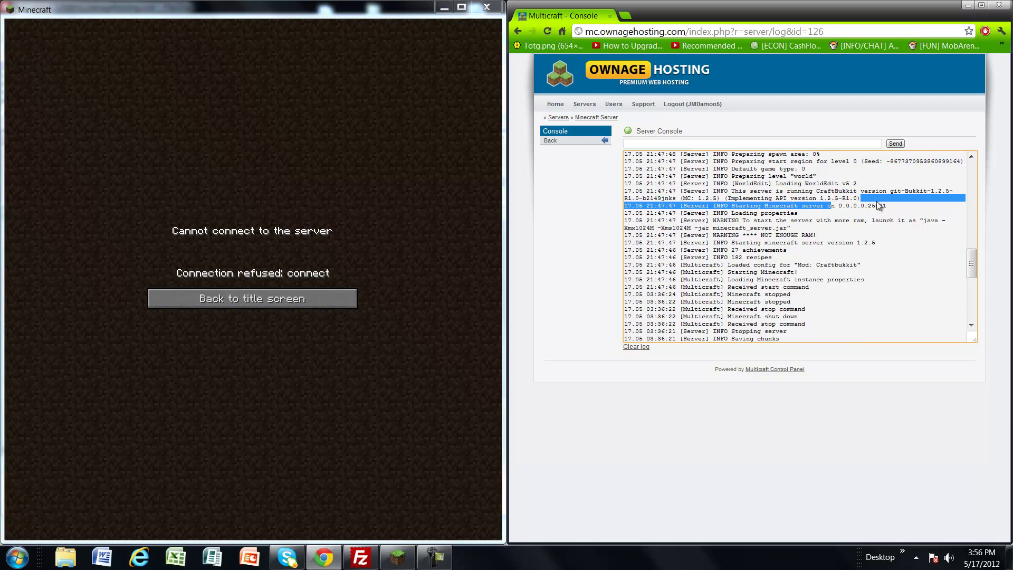
- Open a blank browser tab, return Minecraft to its title screen, and join the saved multiplayer server named My Server
left_click(625, 16)
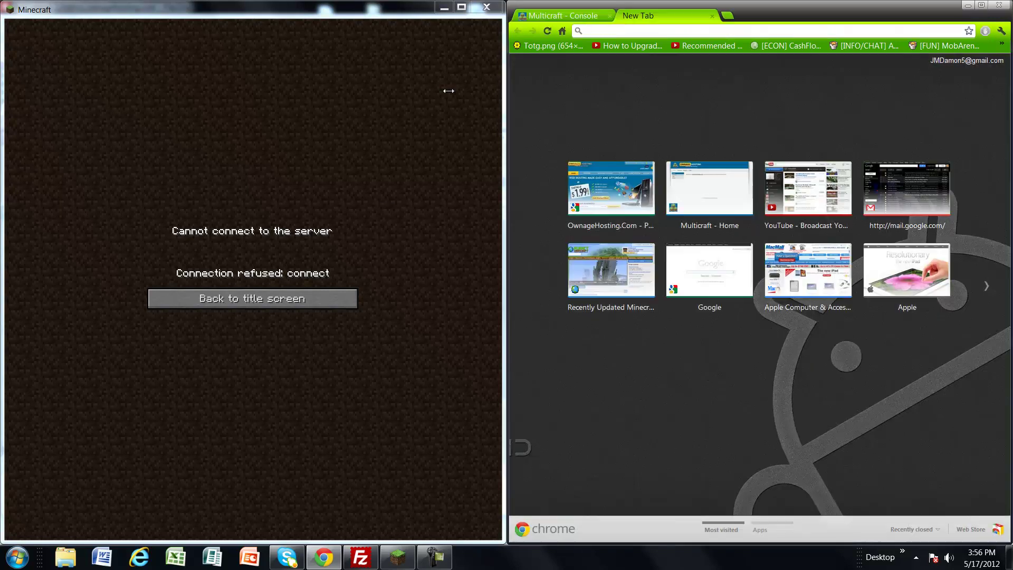
left_click(295, 301)
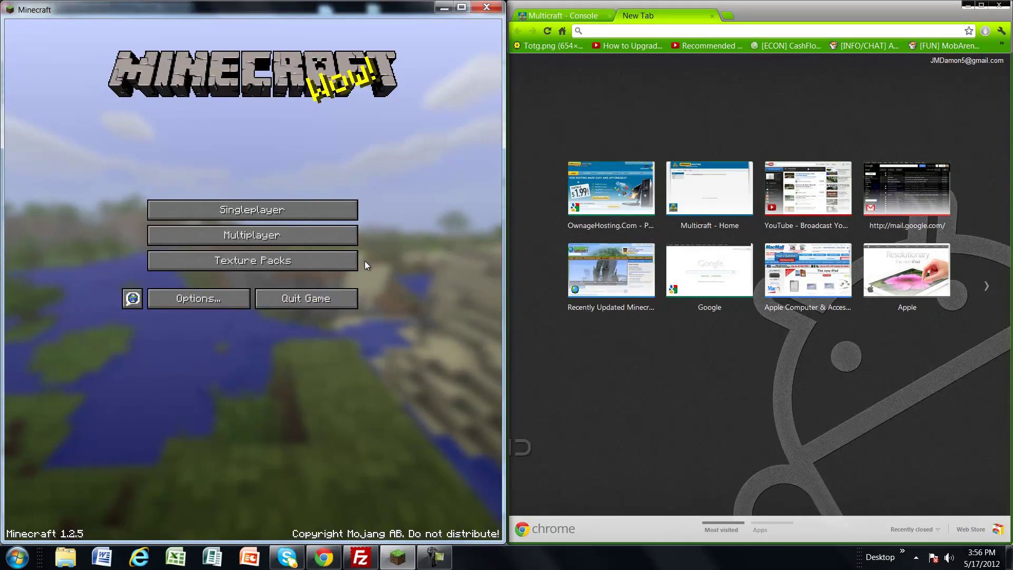
left_click(337, 241)
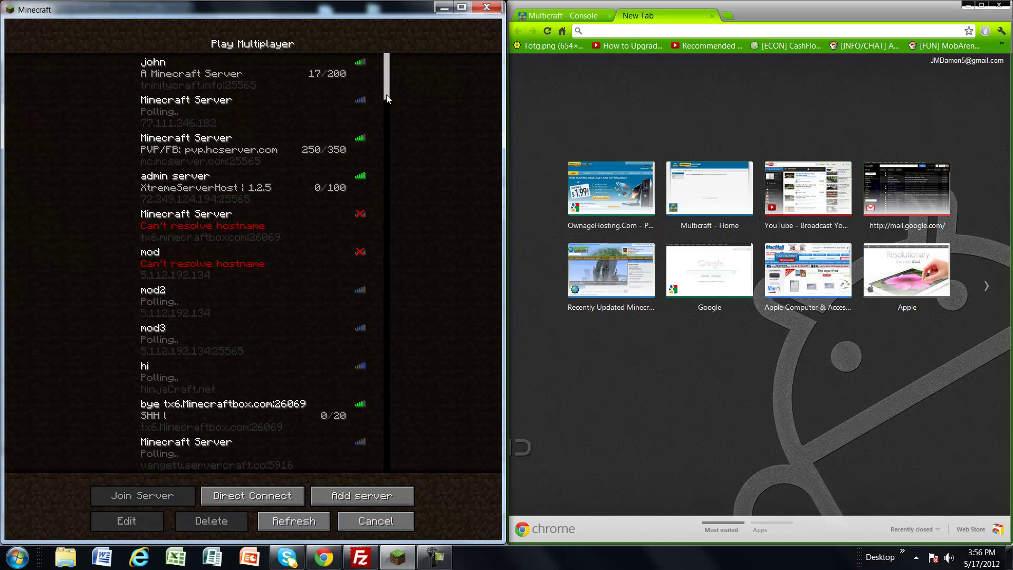
left_click_drag(387, 98, 304, 449)
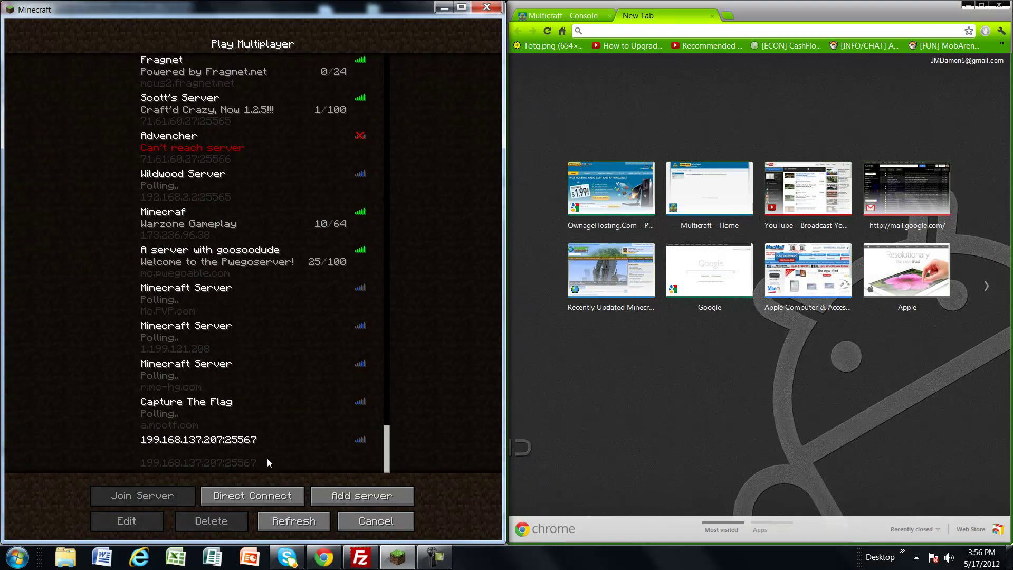
scroll(267, 440, "up", 3)
scroll(267, 438, "up", 5)
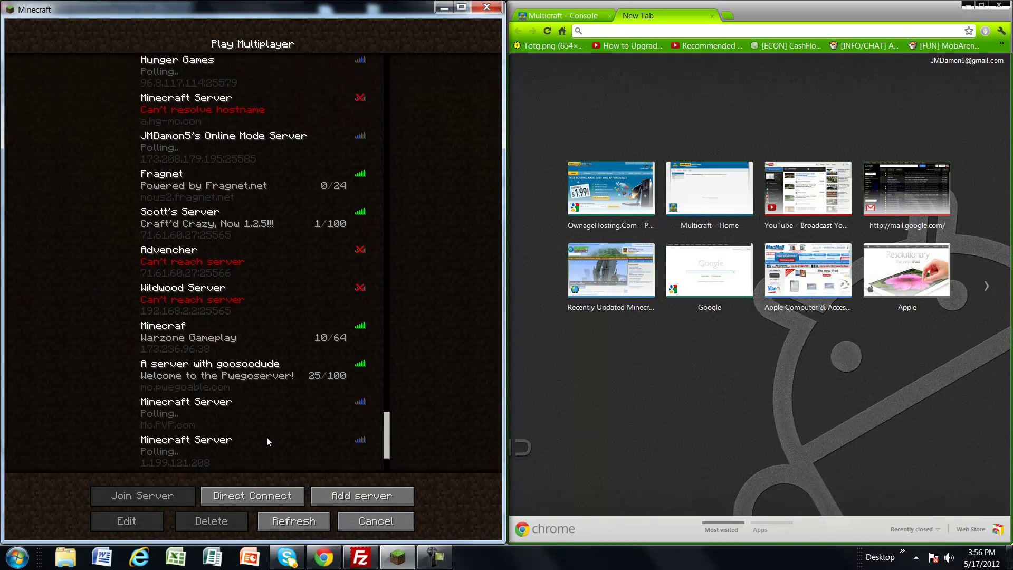
scroll(267, 392, "up", 2)
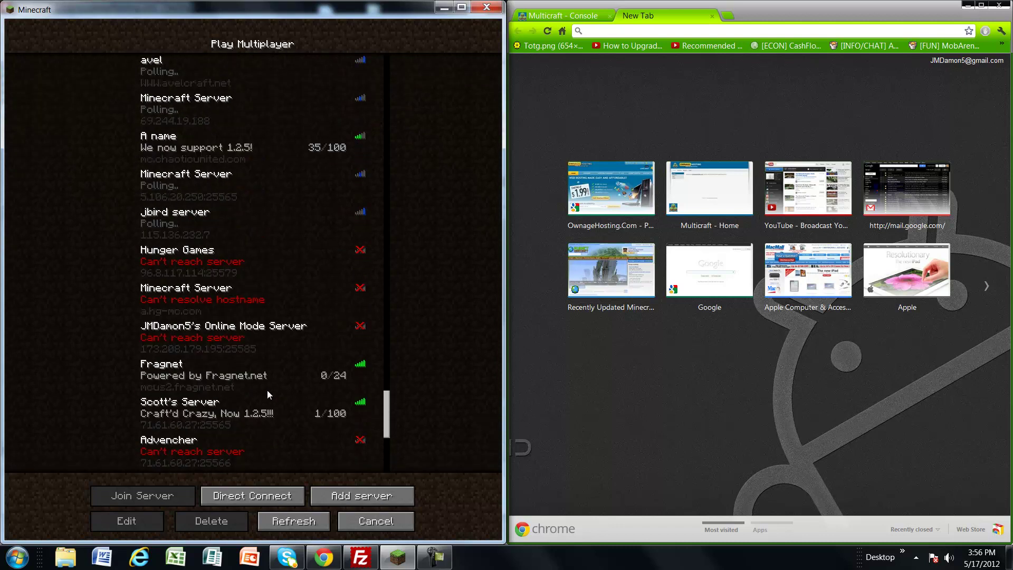
scroll(207, 171, "up", 3)
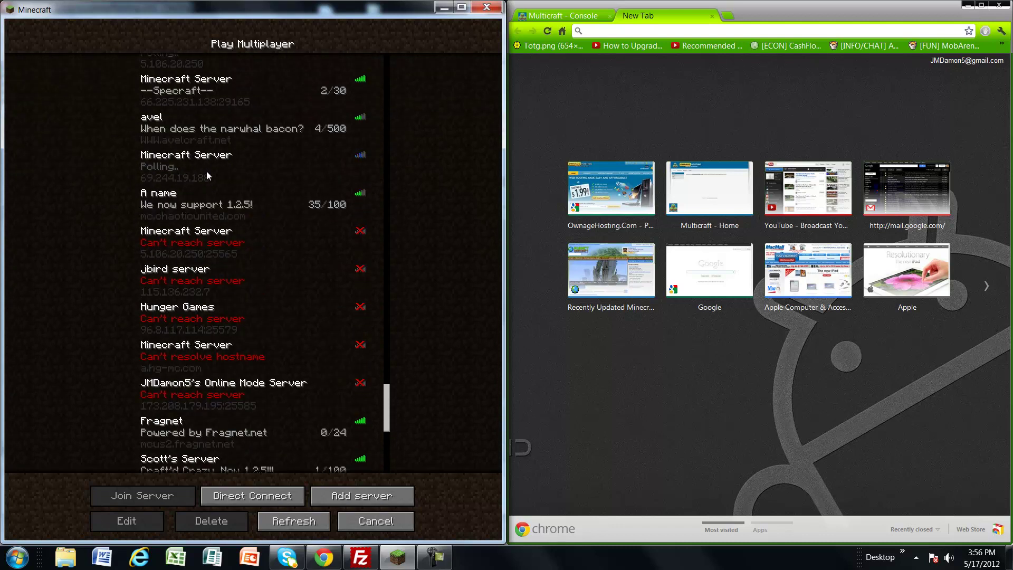
scroll(207, 171, "up", 1)
left_click(259, 119)
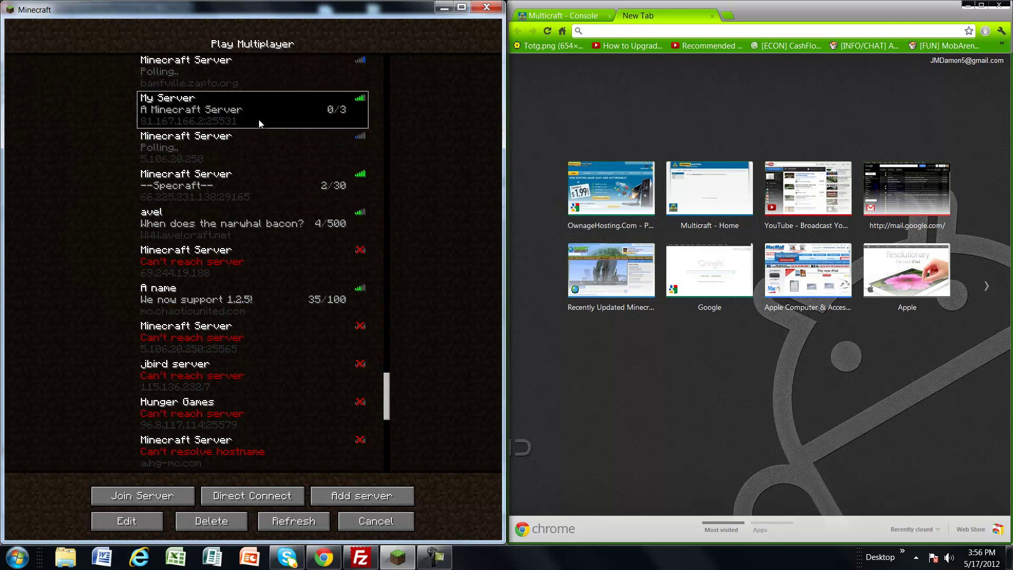
left_click(189, 495)
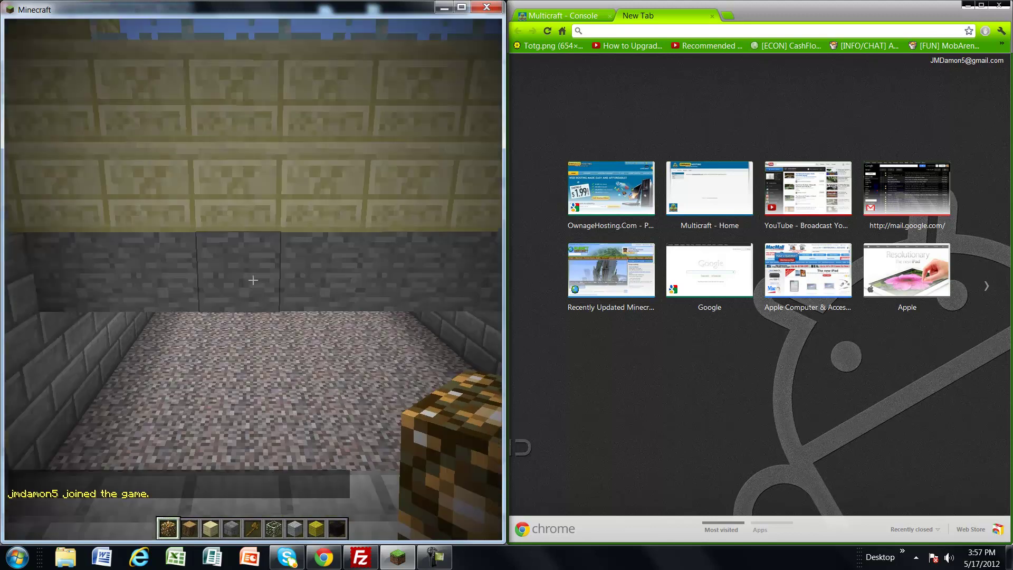
- Show the list of connected players, pause the game to maximize the Minecraft window, and resume playing
key("Tab")
key("w")
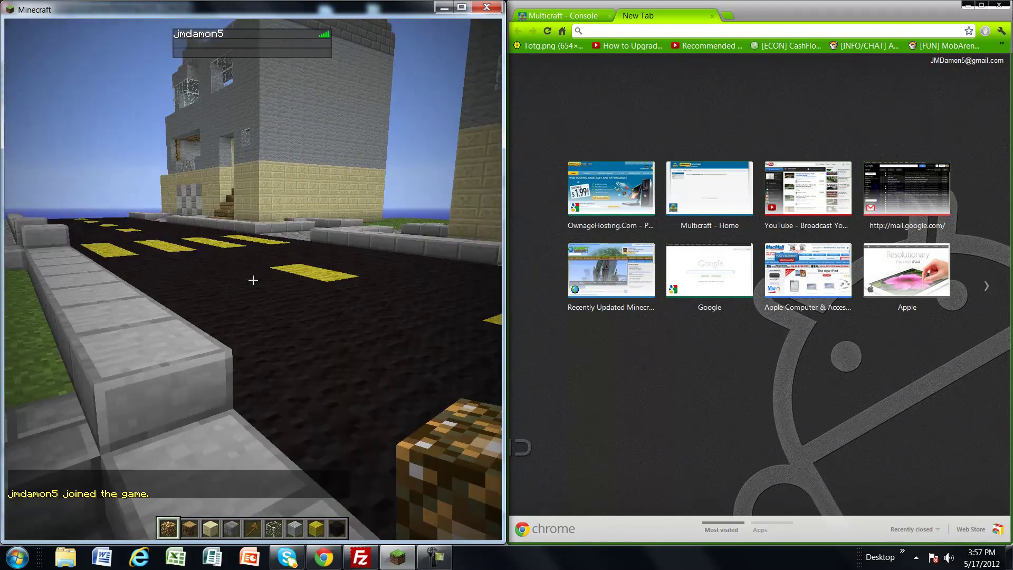
key("Escape")
left_click(461, 7)
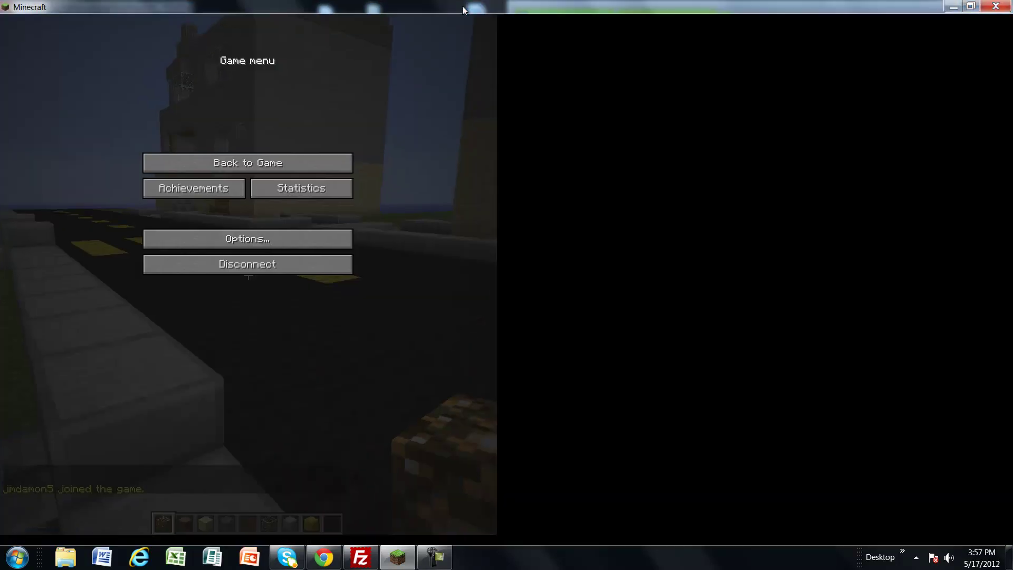
left_click(610, 184)
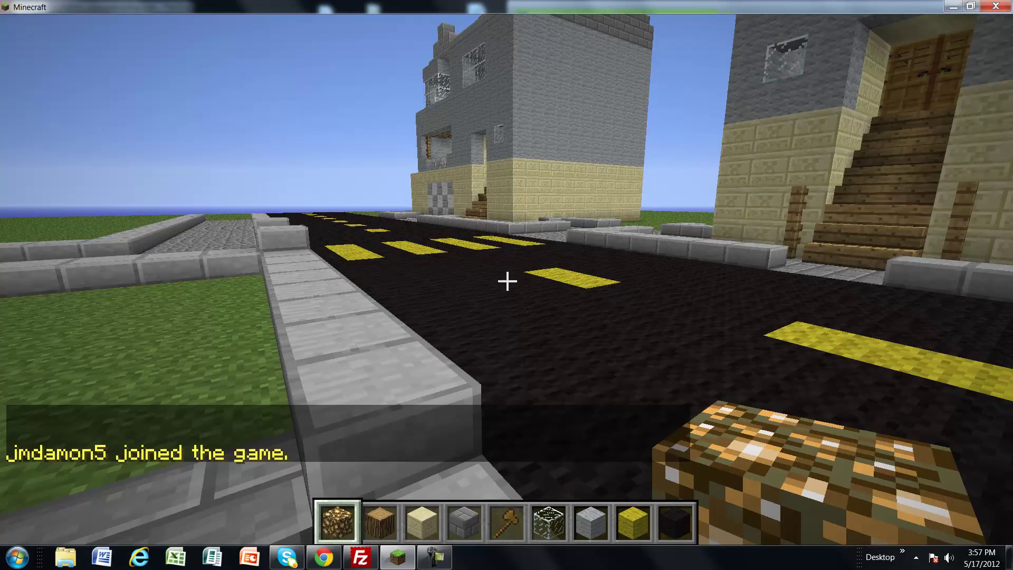
- List the server's installed plugins by running /plugins in the game chat
key("slash")
type("plugins")
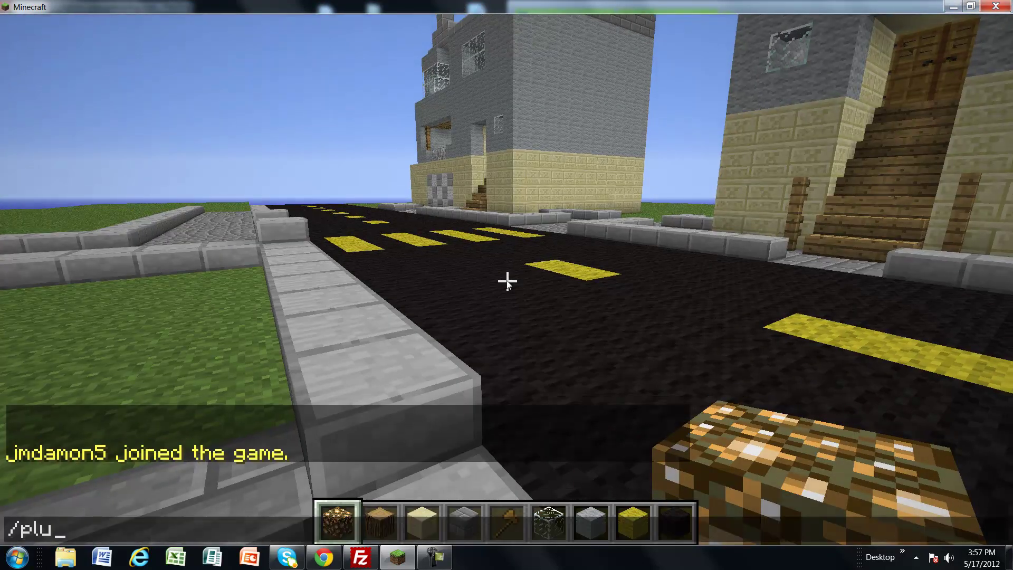
key("Return")
- Examine the large roofless grey-walled building from the air and at ground level, opening its wooden entrance doors
key("w")
key("space")
key("space")
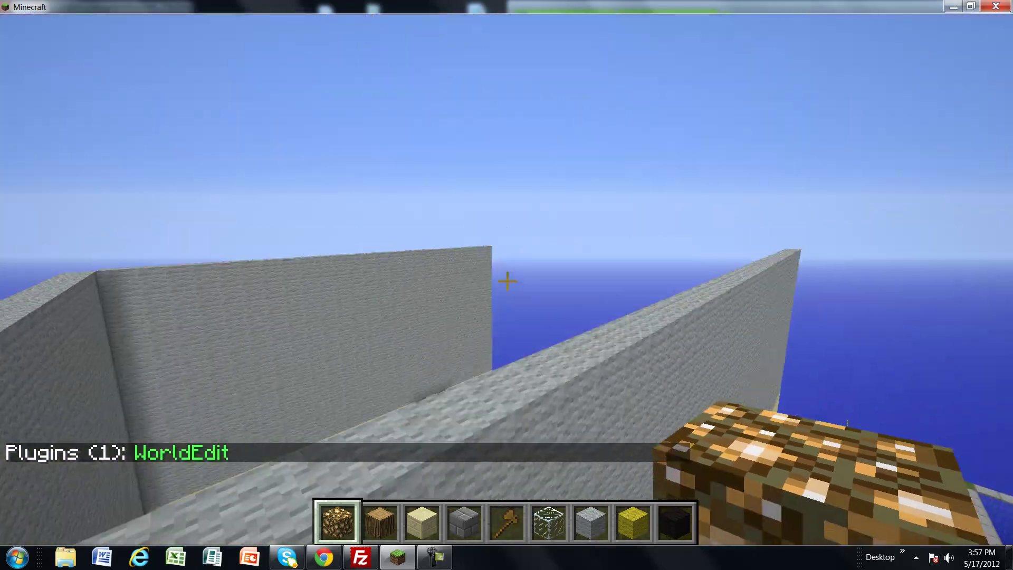
scroll(506, 285, "down", 6)
key("w")
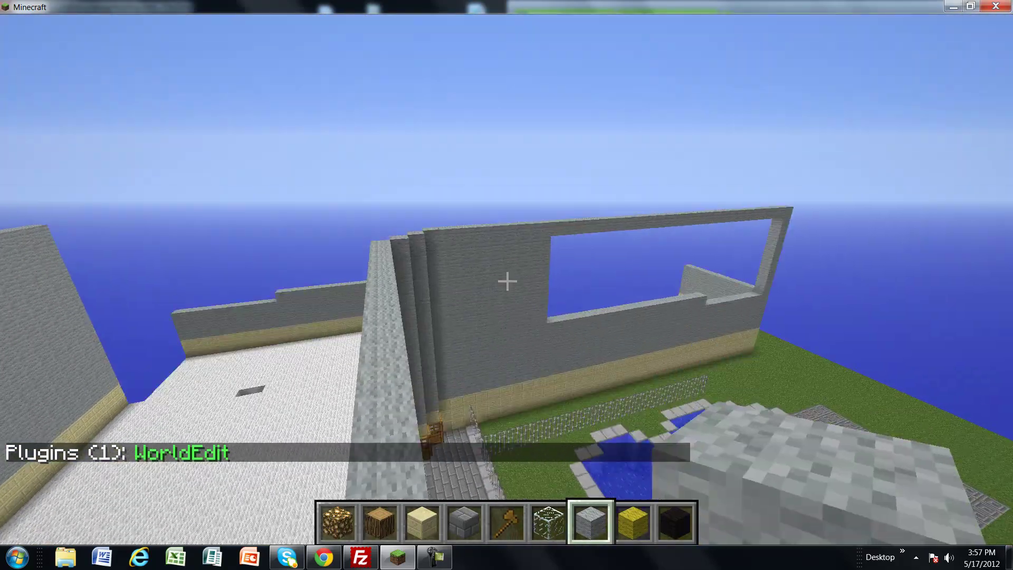
key("w")
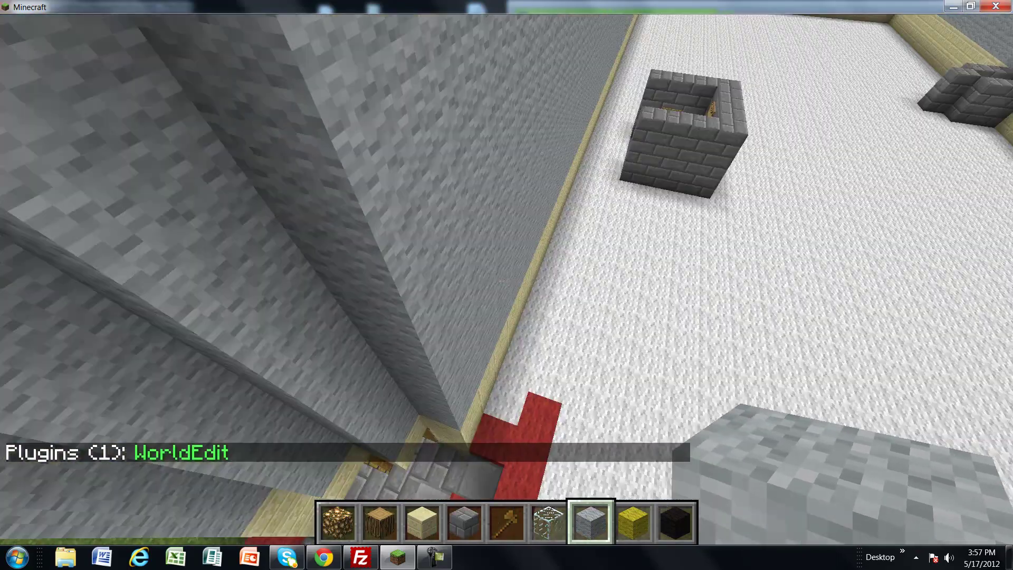
key("shift")
key("w")
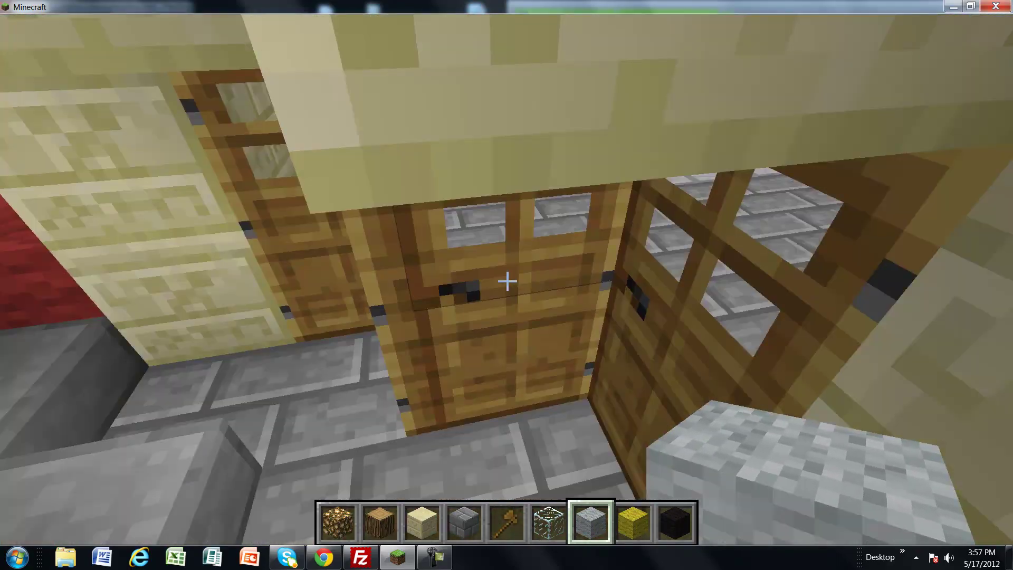
right_click(507, 281)
key("s")
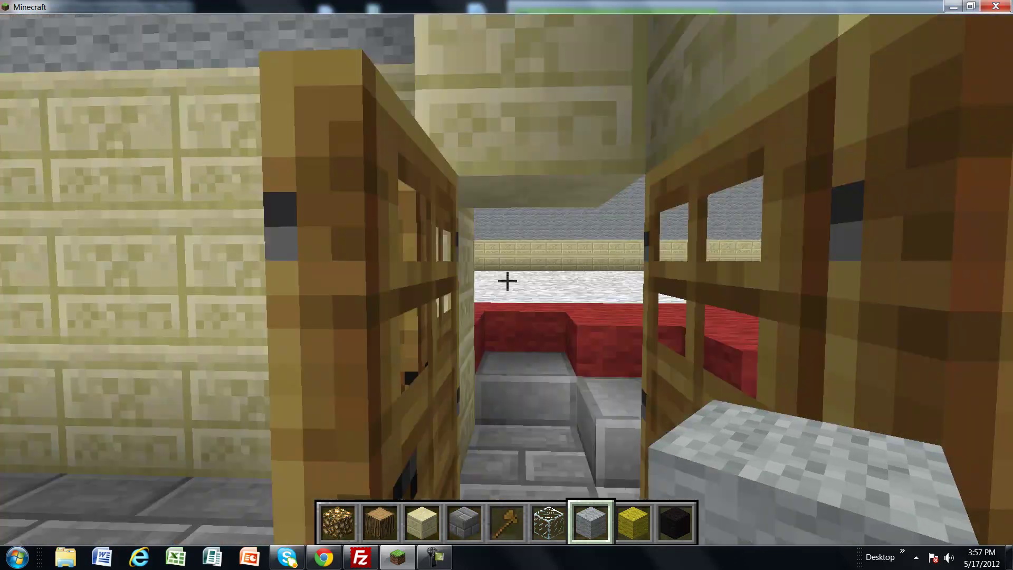
key("w")
key("space")
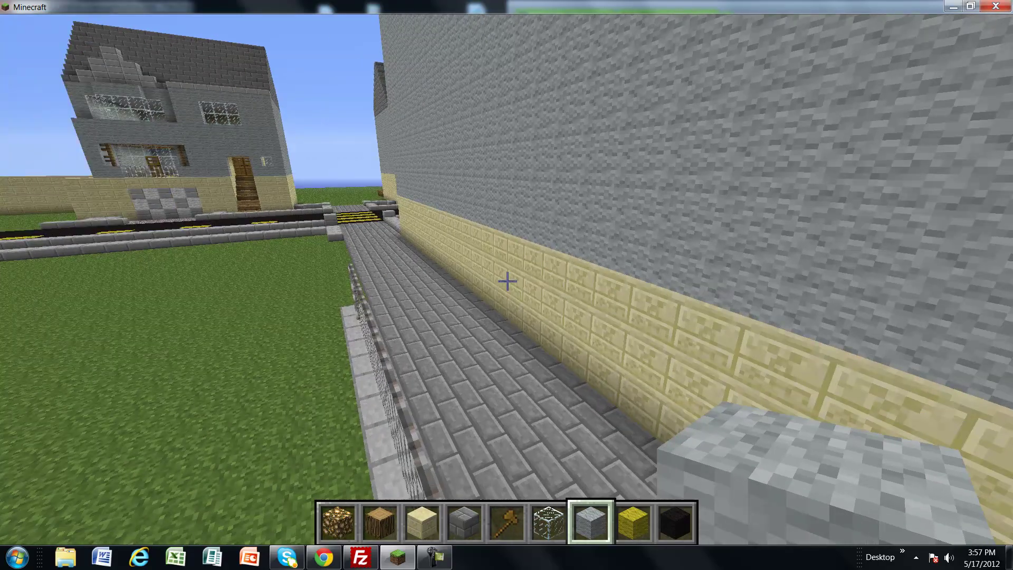
- Examine the stone path, the yellow-striped crosswalk and the houses with wooden entrance stairs across the street
key("w")
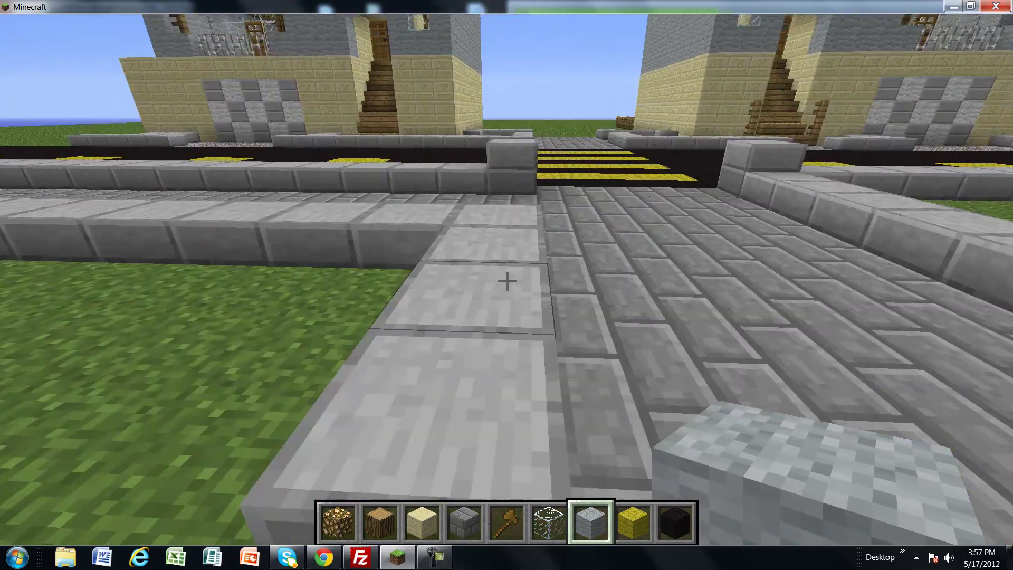
key("w")
key("w")
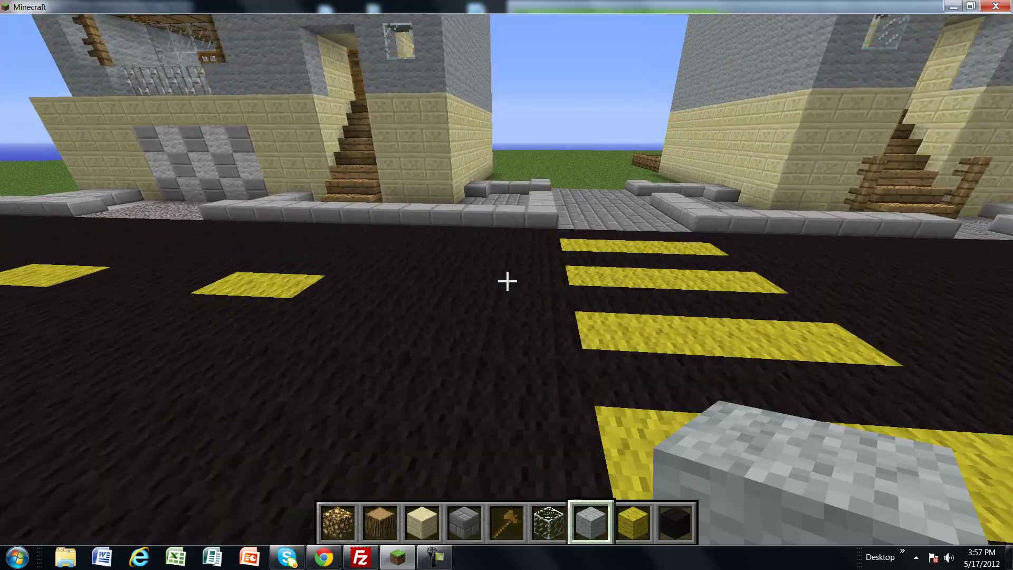
key("w")
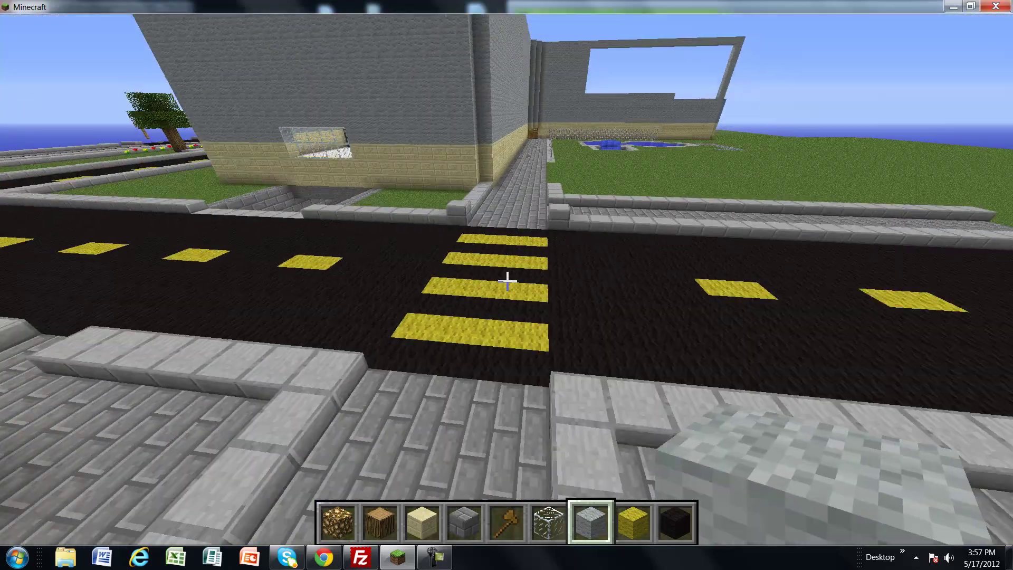
key("w")
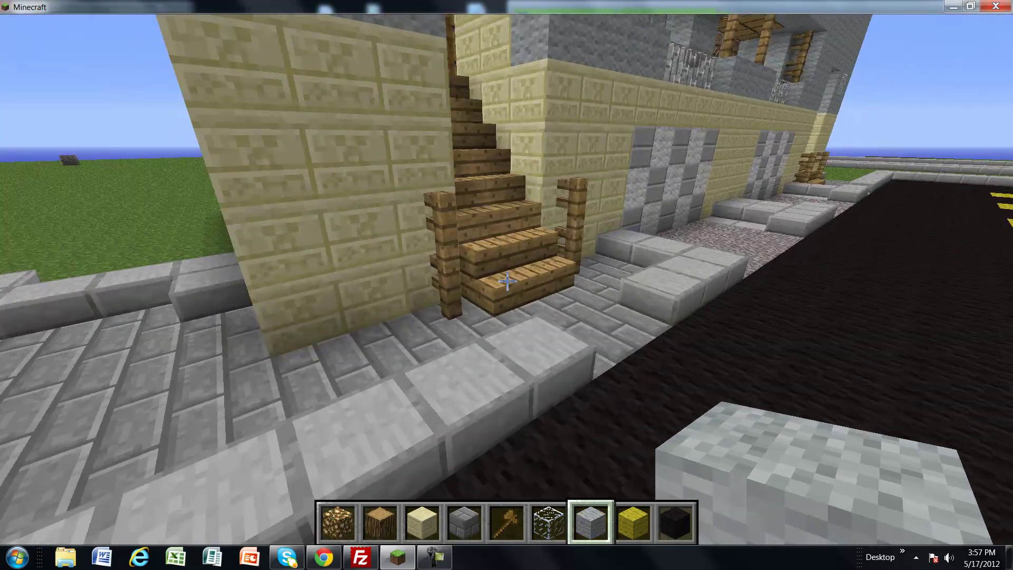
key("w")
mouse_move(506, 281)
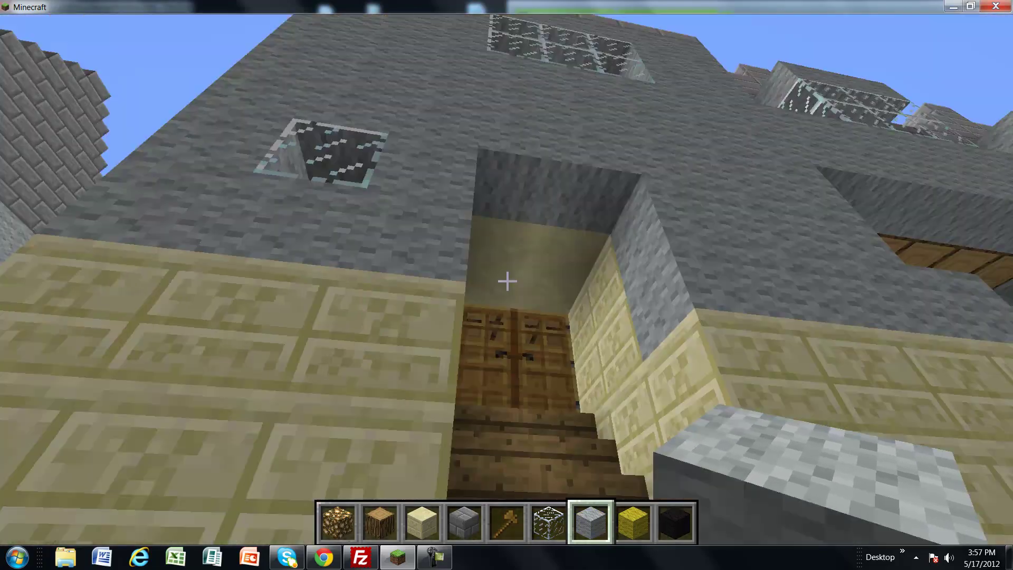
key("w")
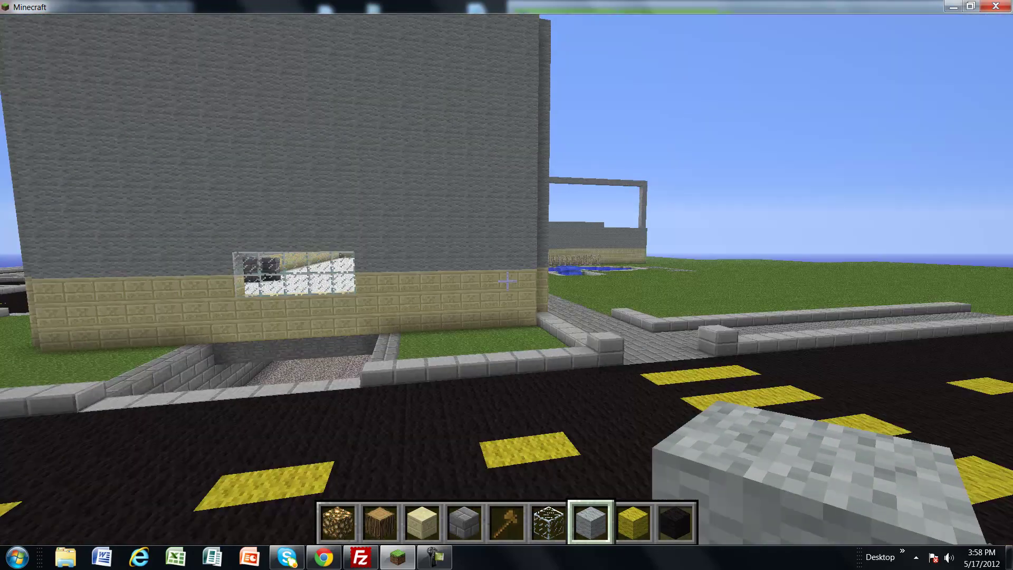
- Examine the unfinished walled wing beside the pool and the red and white flooring inside the large building
key("w")
key("space")
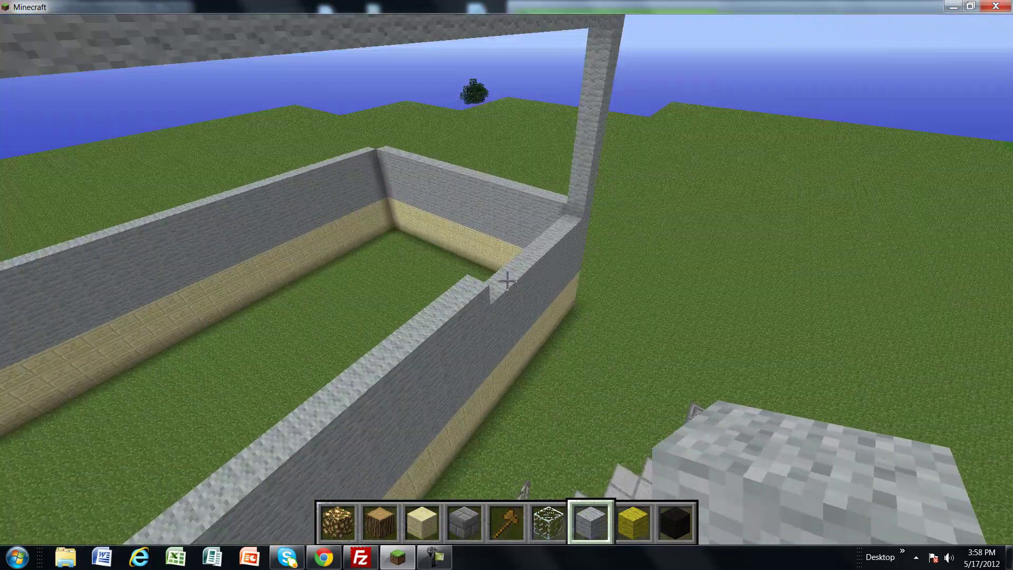
key("w")
key("shift")
right_click(507, 281)
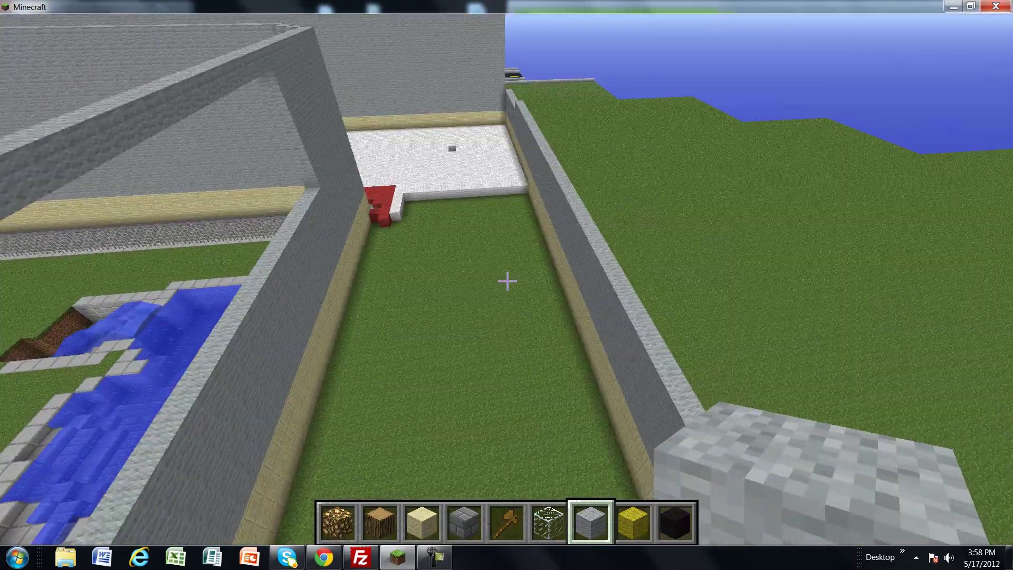
key("w")
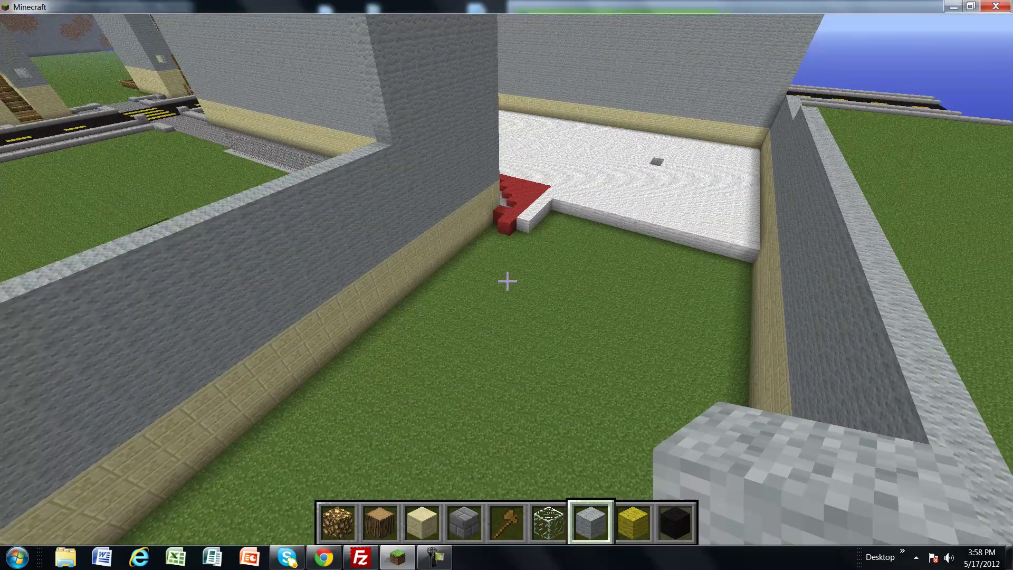
key("w")
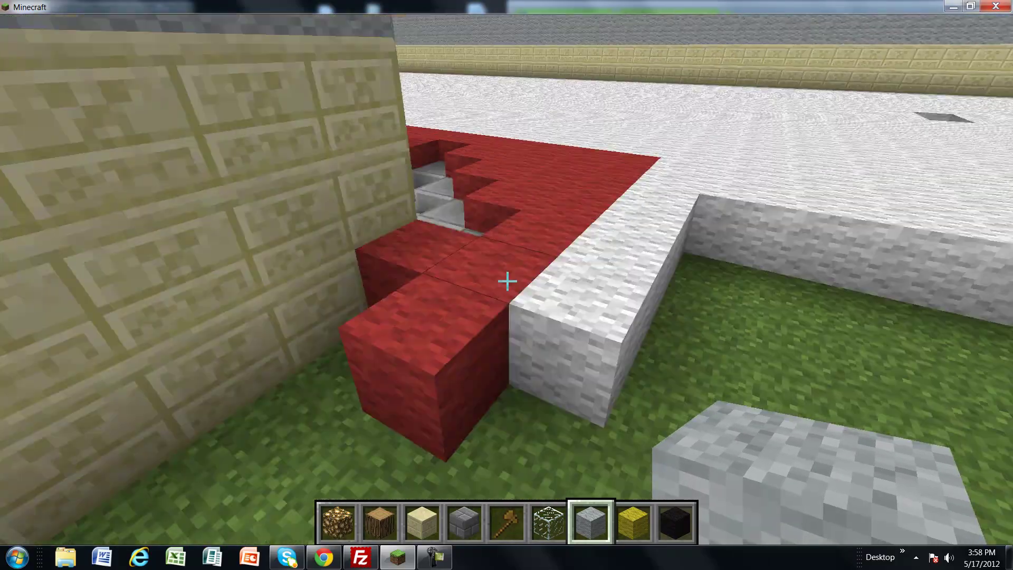
key("w")
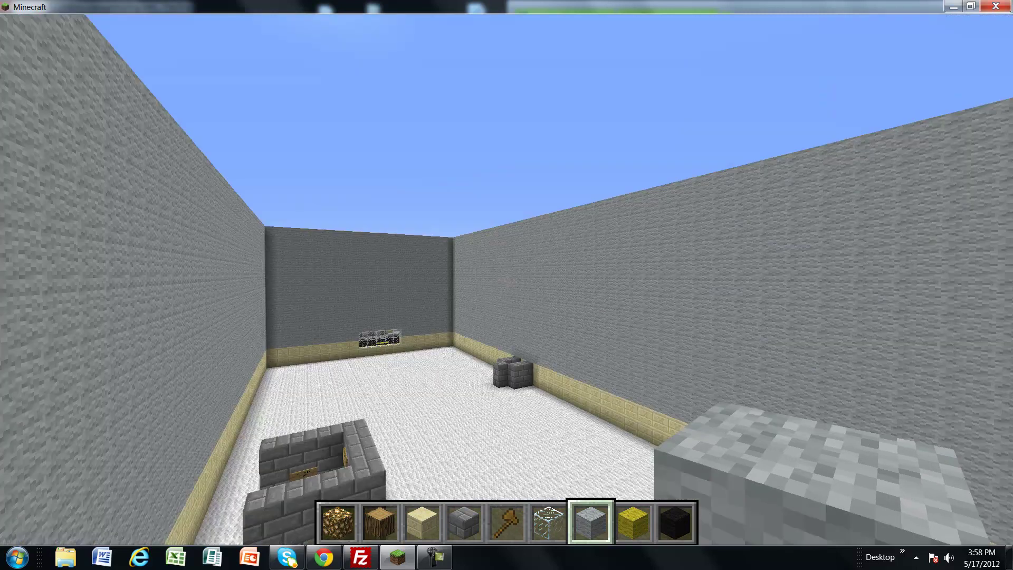
- Examine the road network, intersections and surrounding landscape from above the large building
key("space")
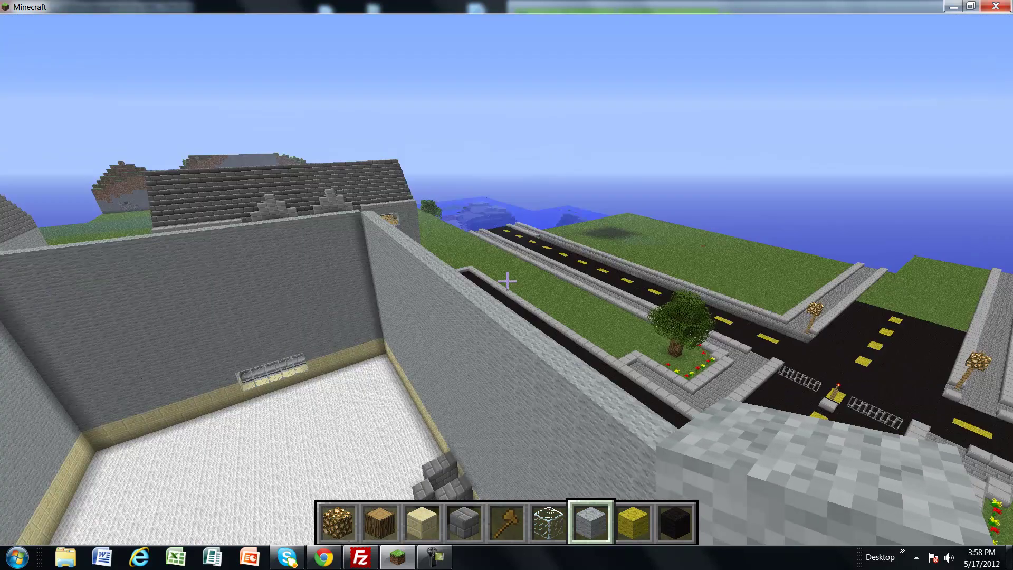
key("shift")
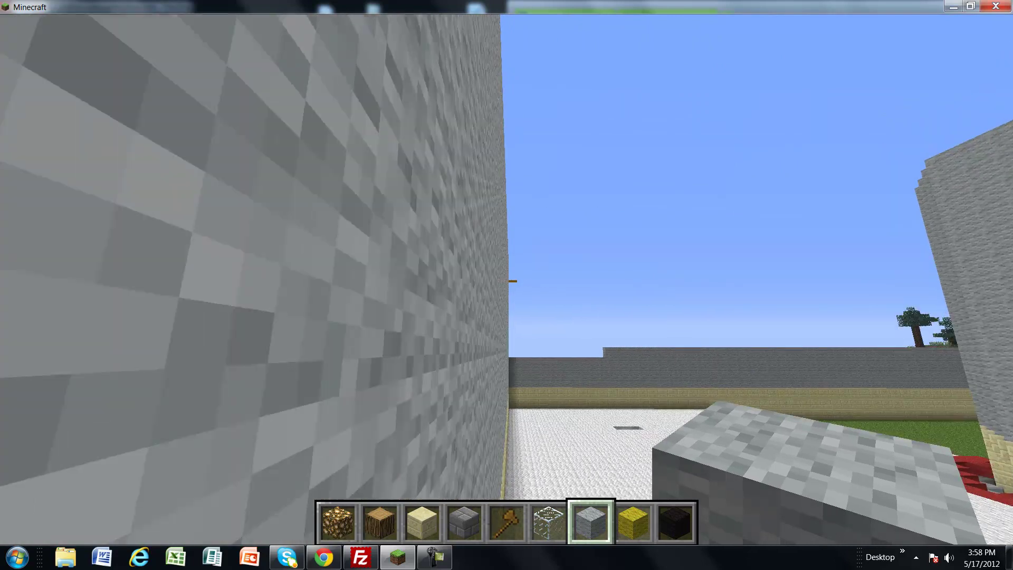
key("space")
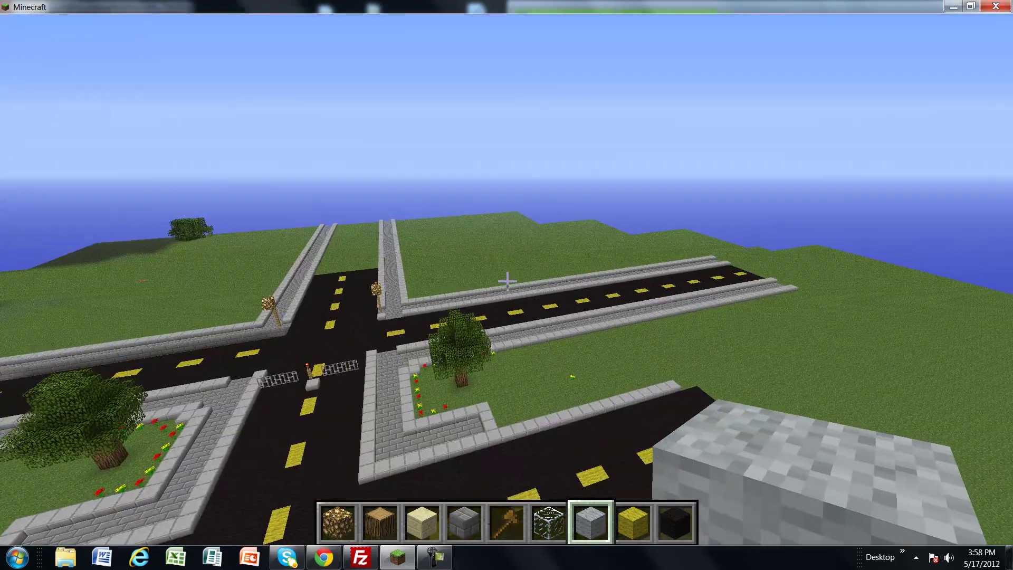
key("w")
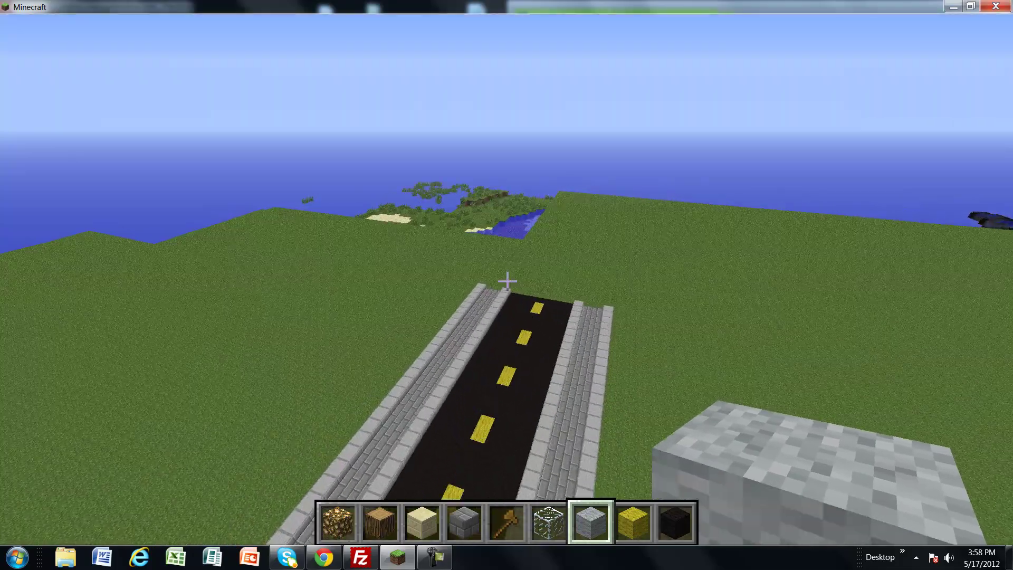
key("w")
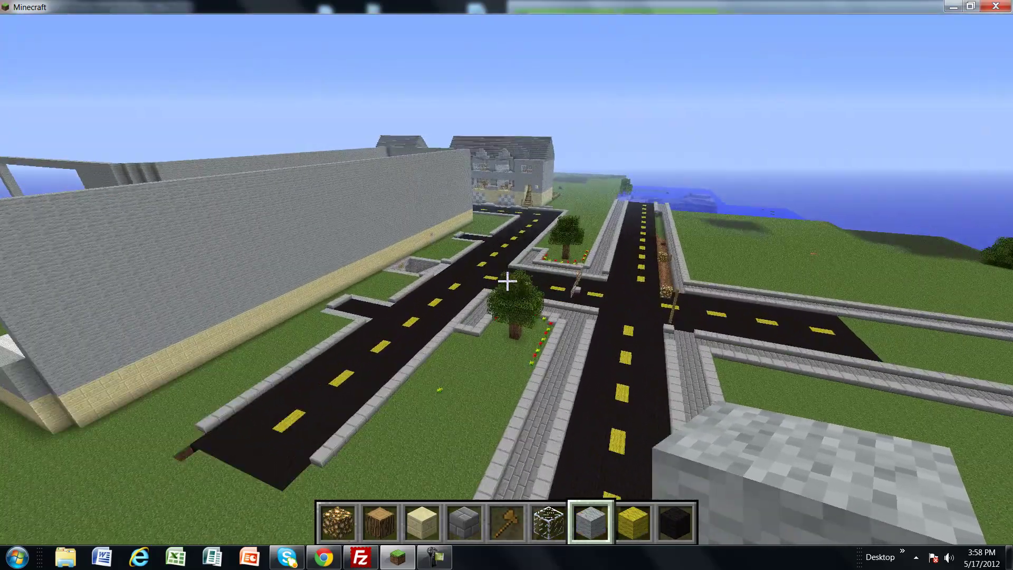
- Examine the road junction, brick sidewalks and flower-lined tree beds beside the large grey building
key("w")
key("w")
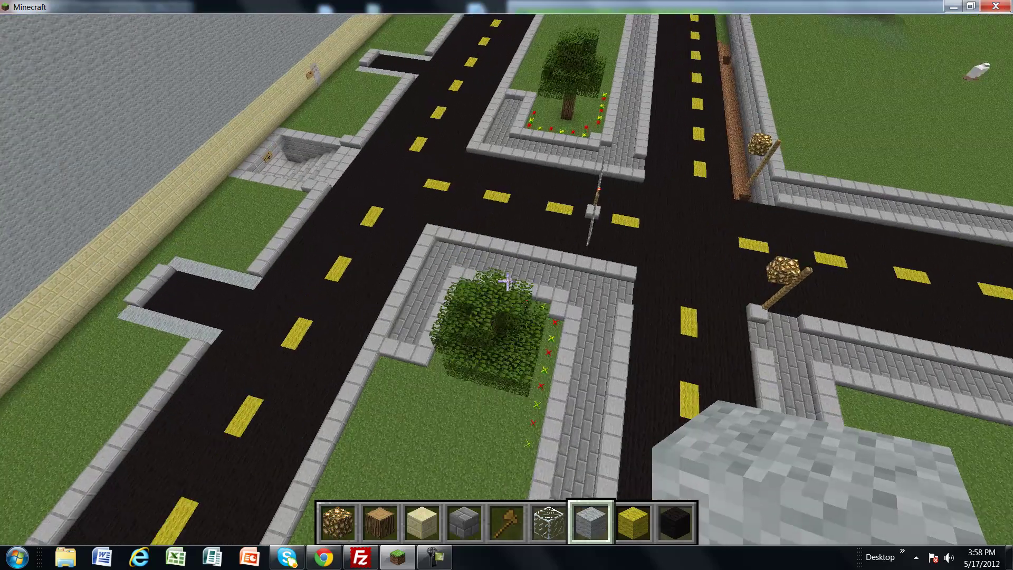
key("w")
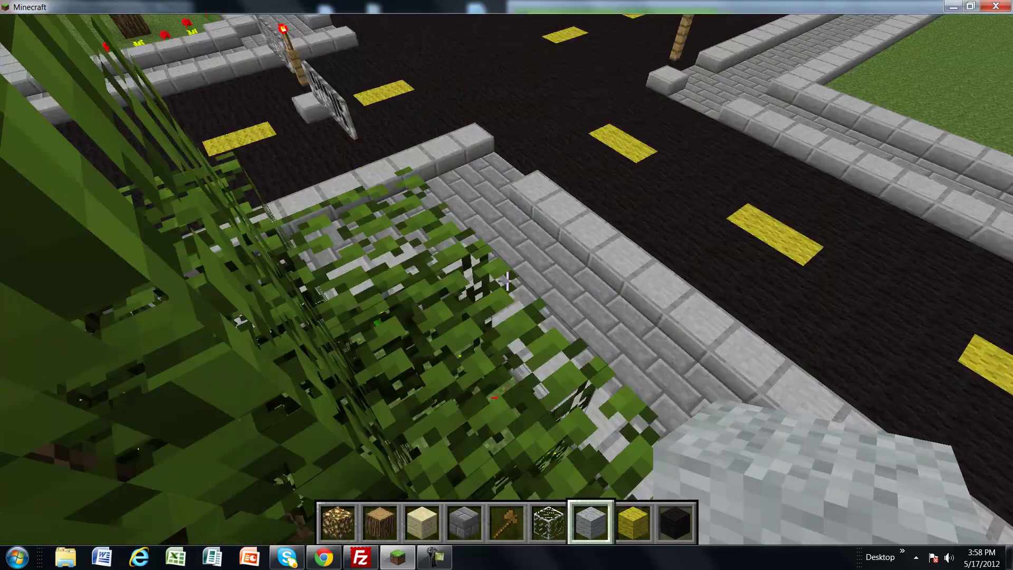
key("shift")
key("w")
key("space")
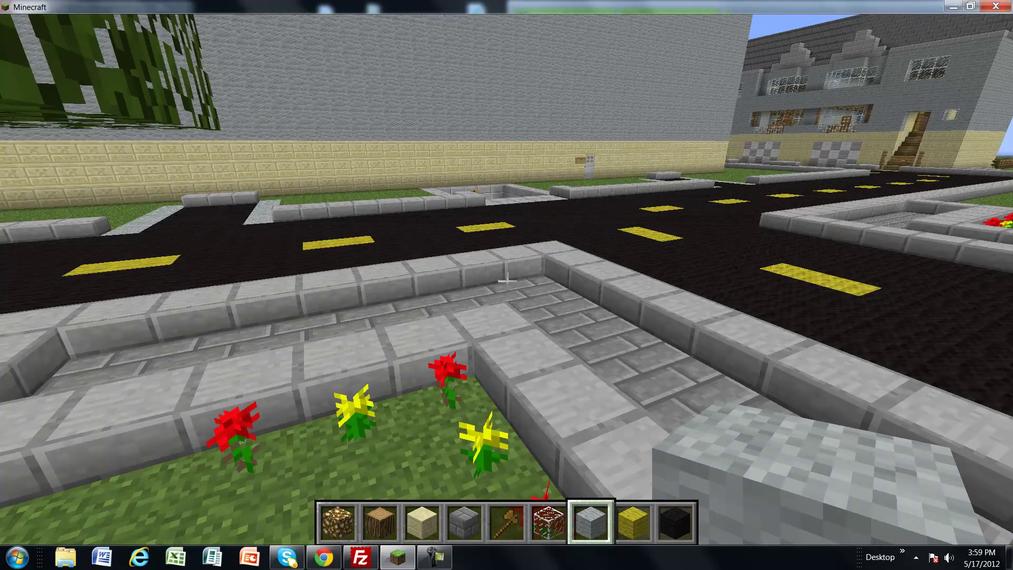
- Descend the stone stairs beside the building, examine the torch-lit underground parking area and return to the surface
key("w")
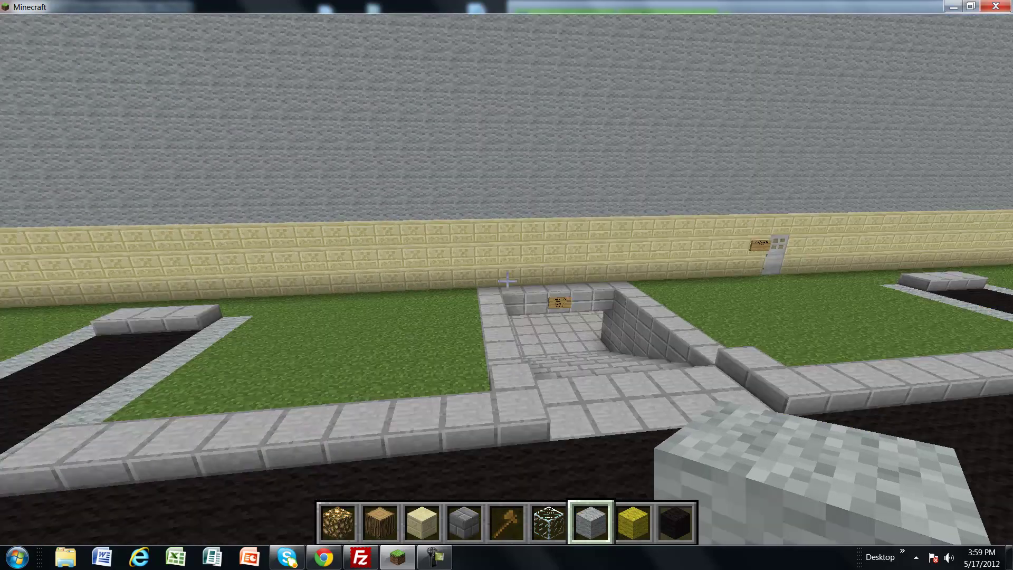
key("w")
key("shift")
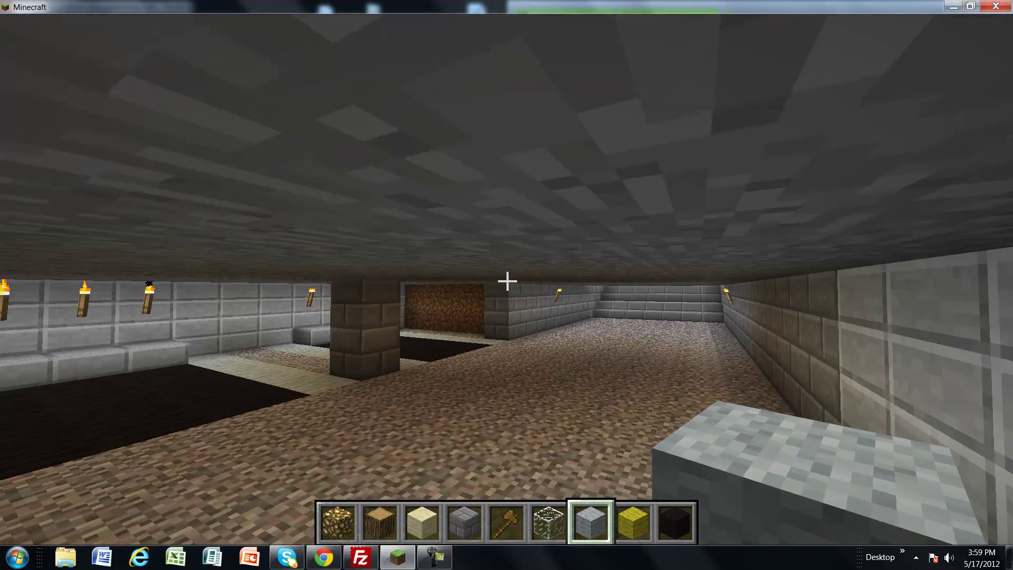
key("w")
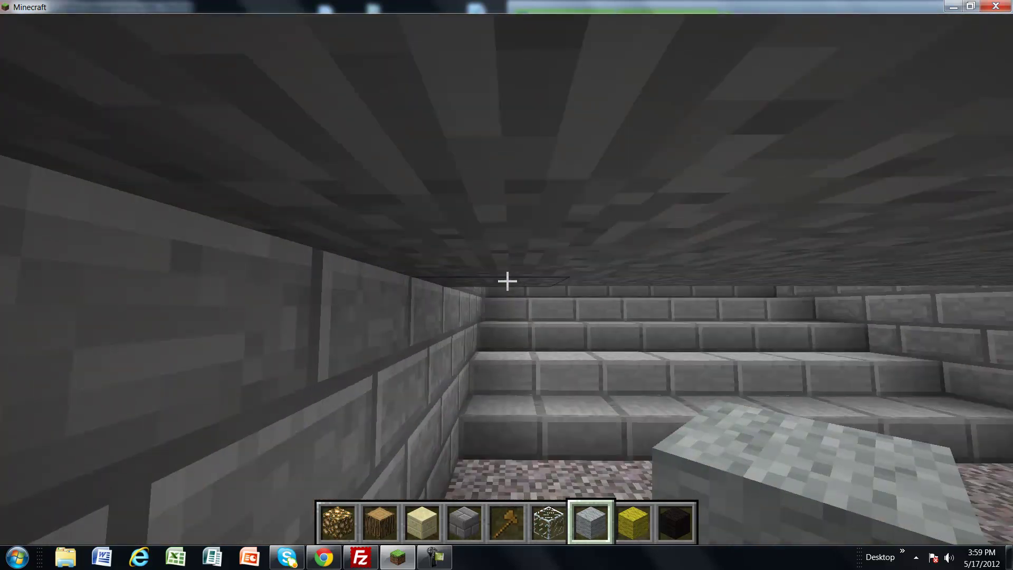
key("space")
key("w")
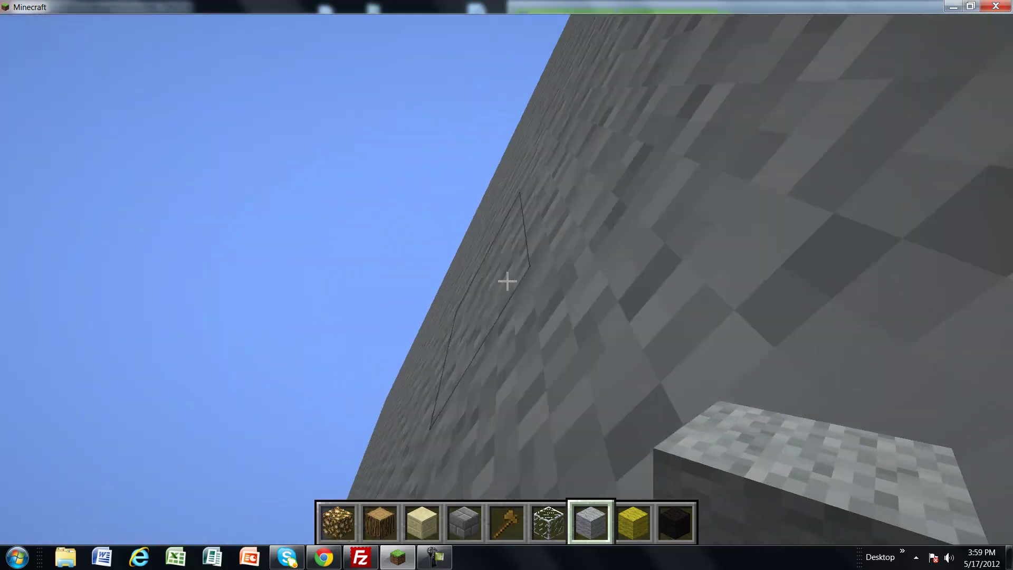
- Examine the large building's high walls and white-floored interior from above
key("space")
mouse_move(507, 280)
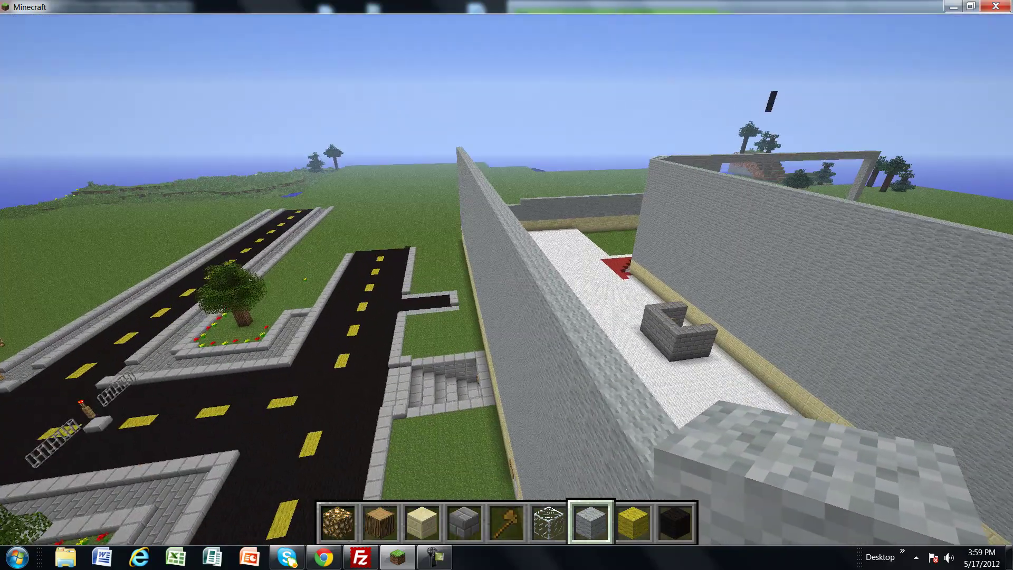
key("w")
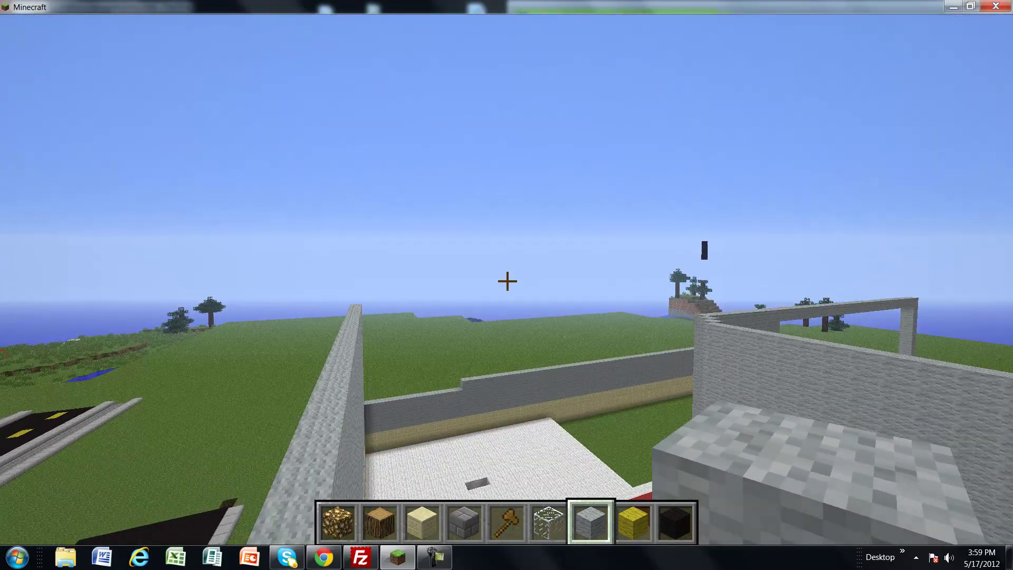
key("shift")
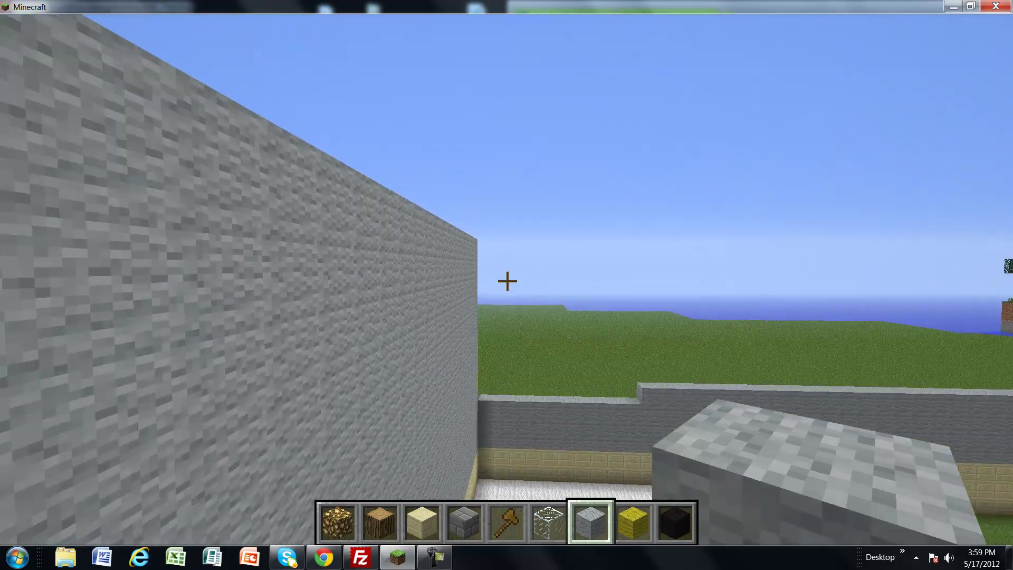
- Stack grey wool blocks into a column on the low wall where it meets the high wall's corner
key("w")
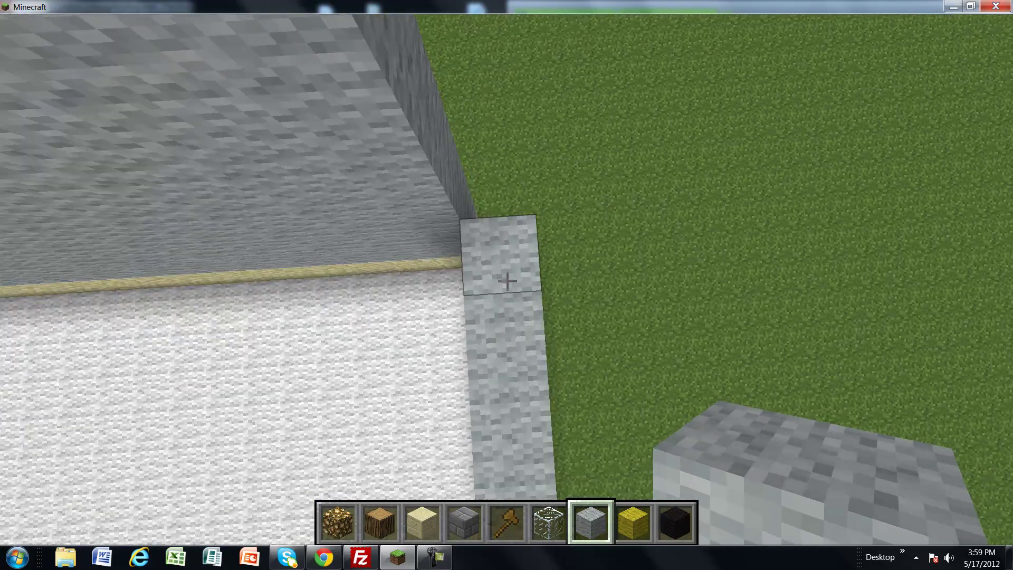
key("space")
right_click(507, 281)
key("space")
right_click(507, 281)
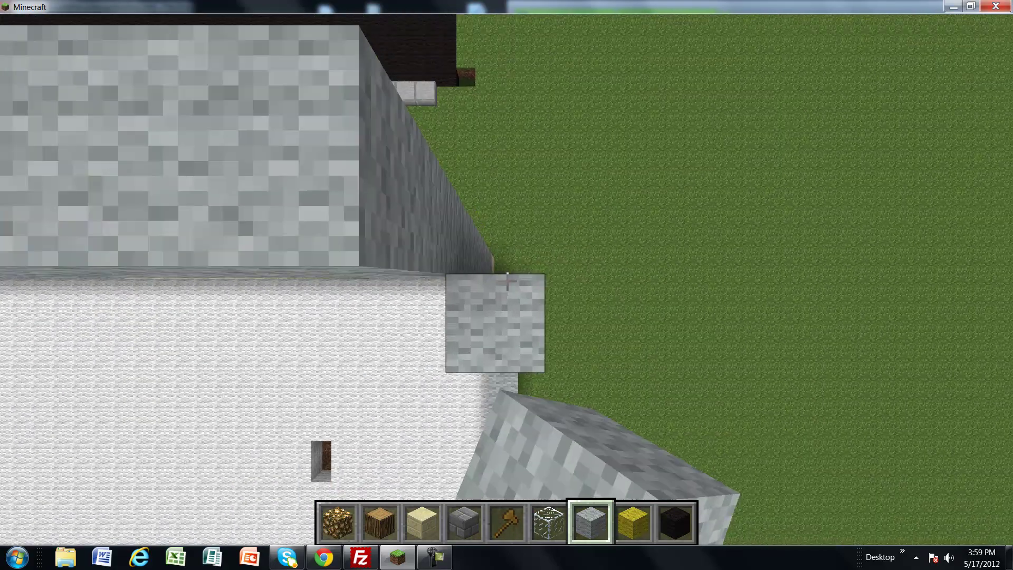
right_click(507, 281)
key("s")
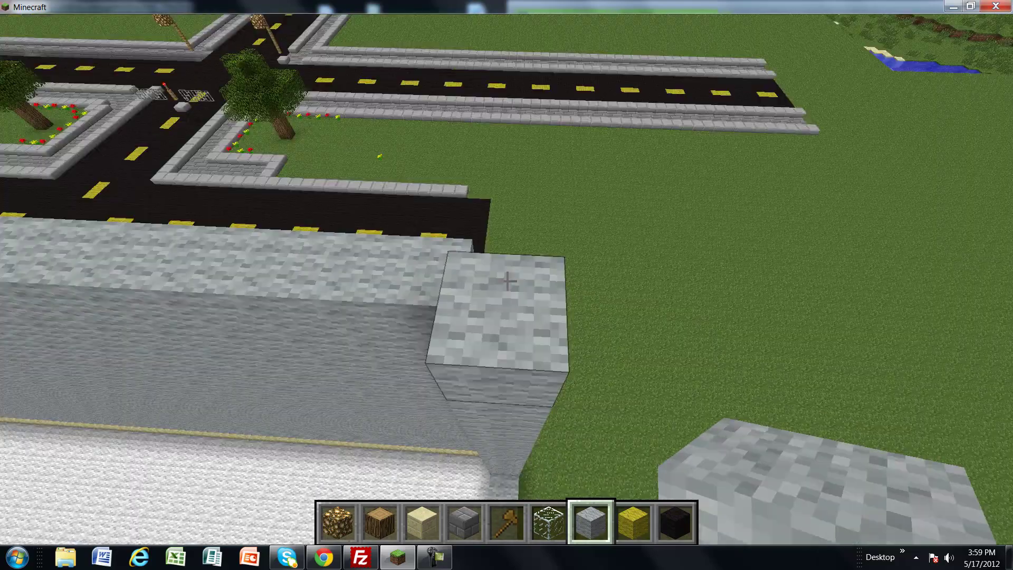
- Attach a grey wool block to the side of the corner column near its top
left_click(507, 280)
key("shift")
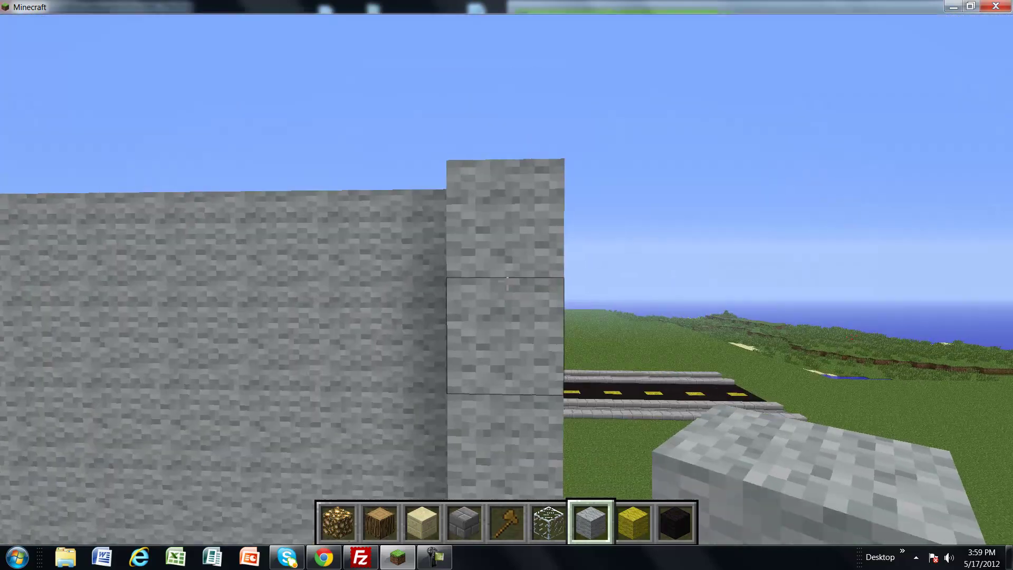
right_click(506, 285)
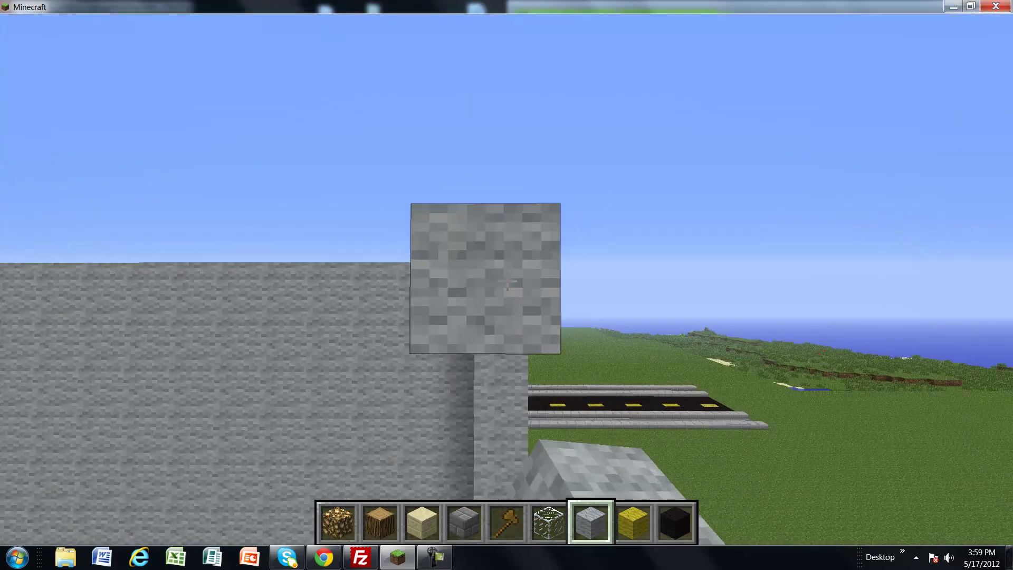
key("s")
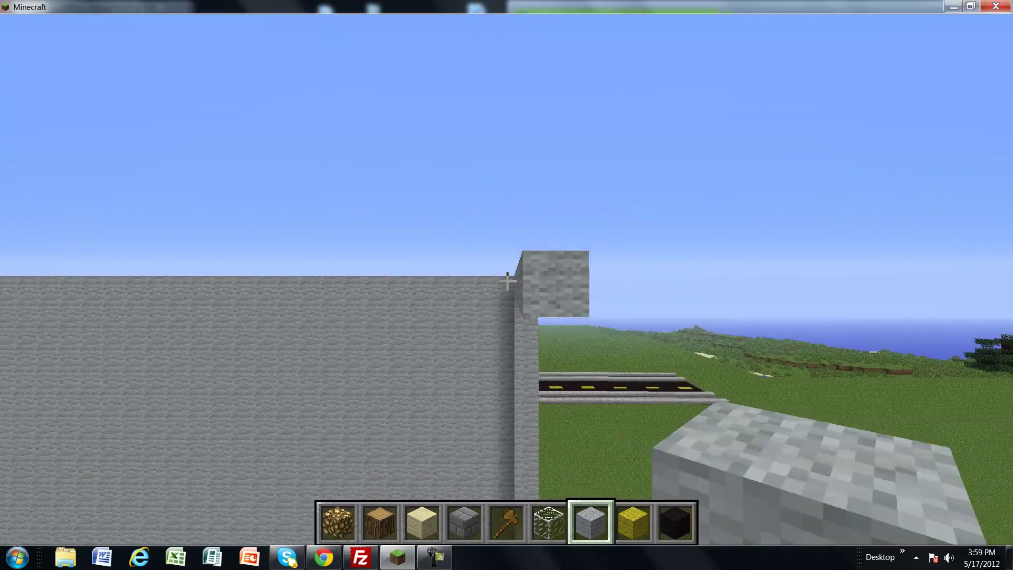
- Examine the building's white floor, red entrance area and grass courtyard from inside the walls
key("space")
key("w")
mouse_move(506, 285)
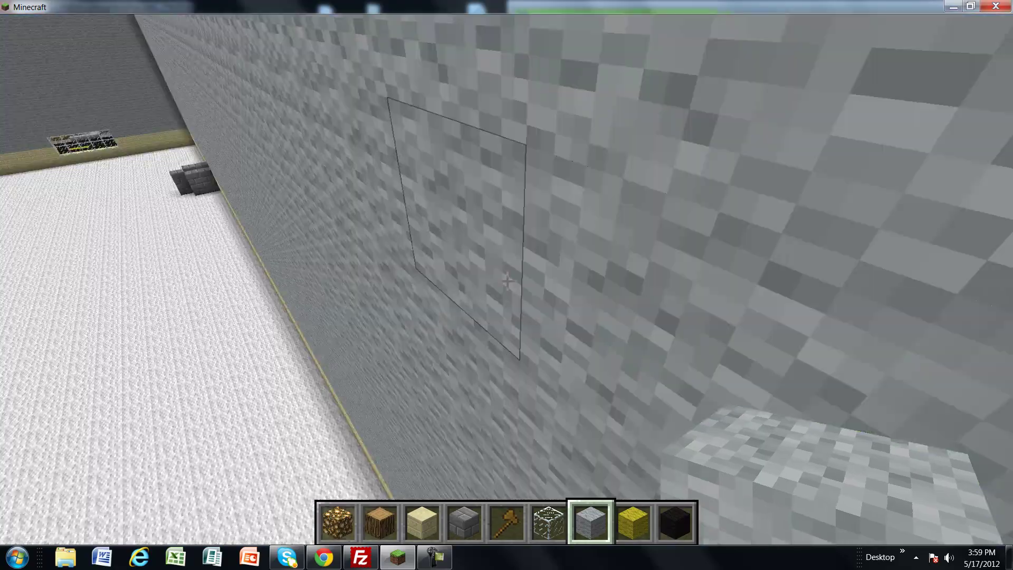
key("space")
key("w")
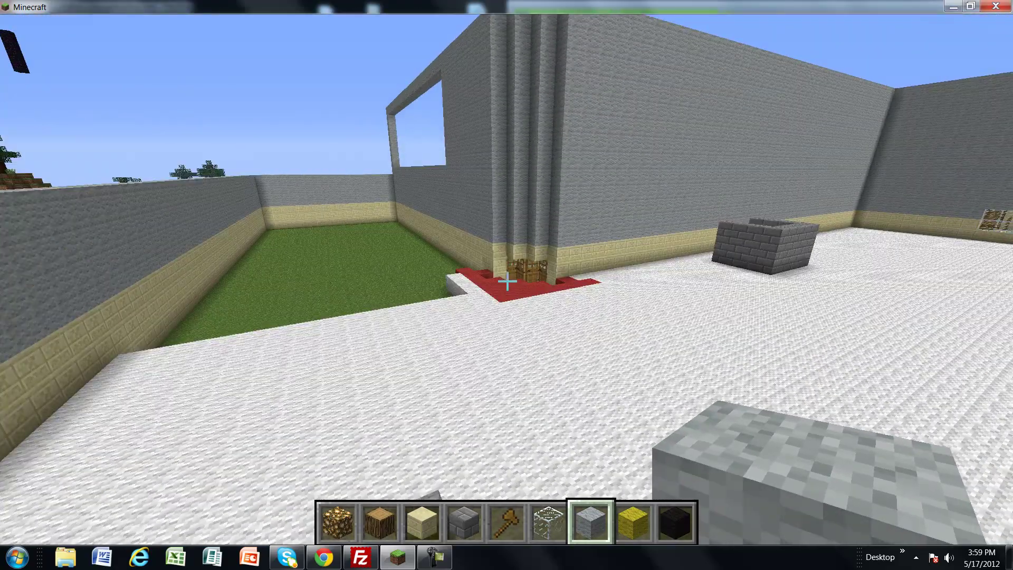
key("space")
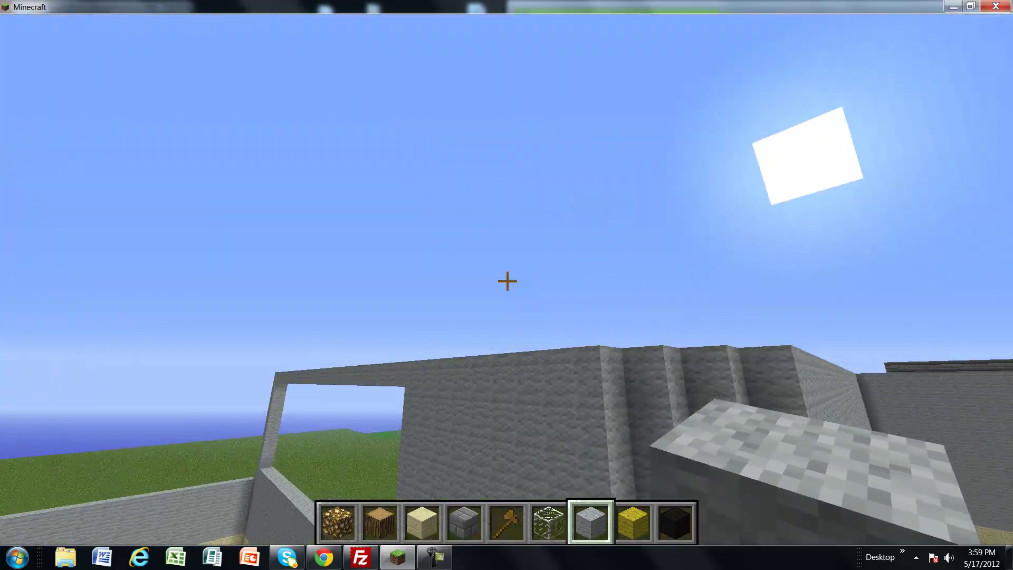
- Examine the slate-roofed houses, crosswalk and coastal road from the top of the building's wall
key("w")
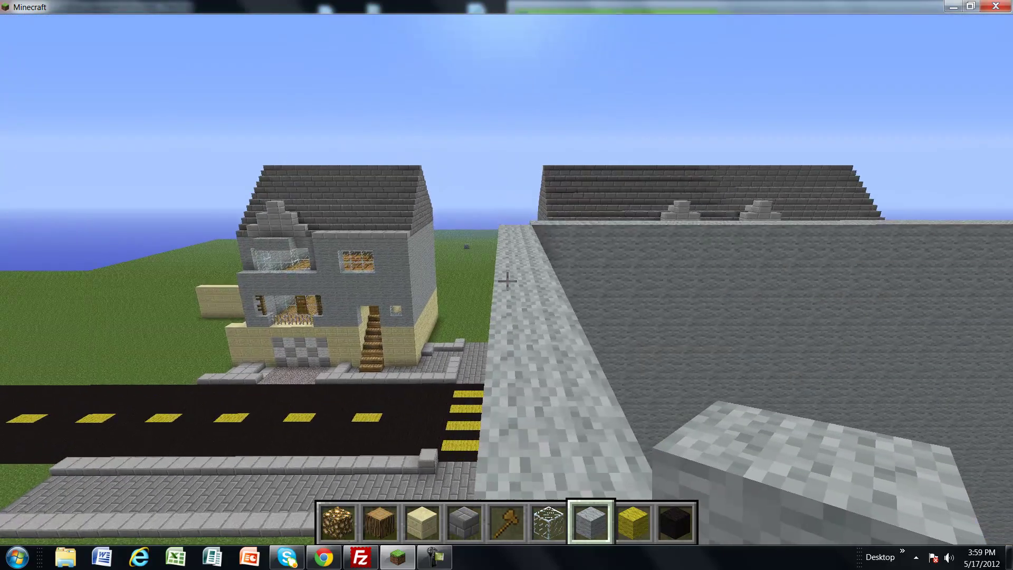
key("w")
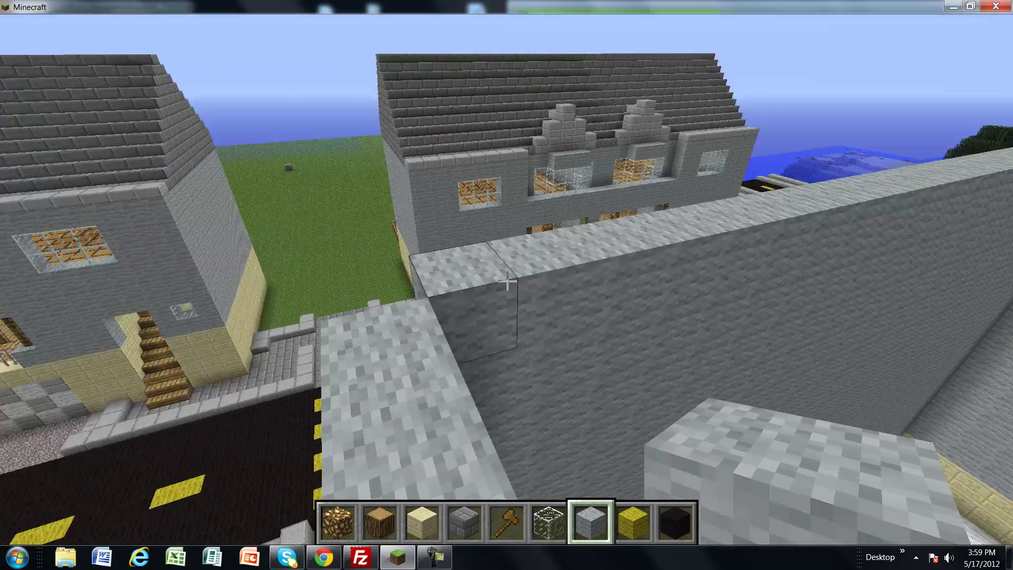
key("space")
key("shift")
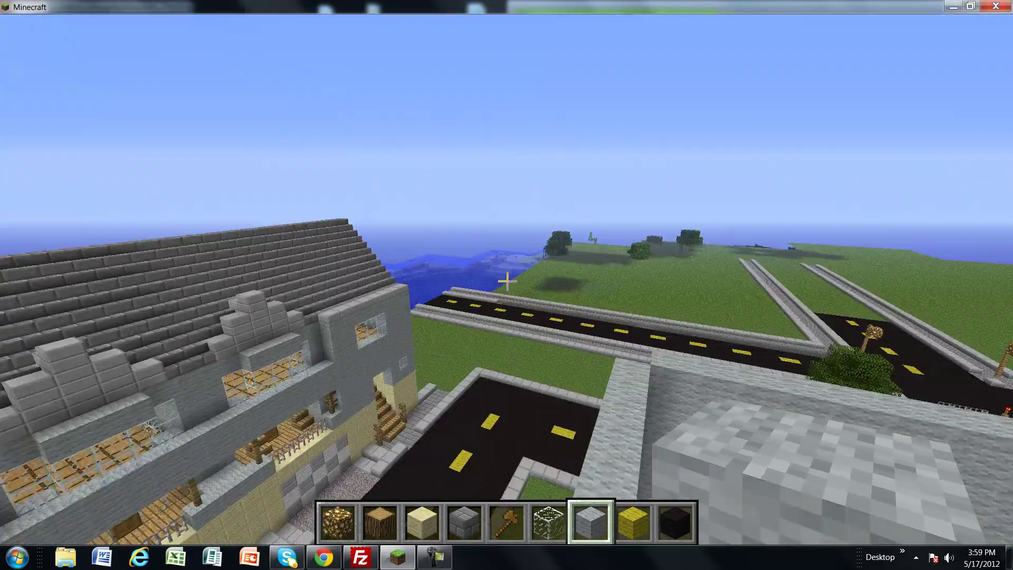
- Examine the sunken stone staircase between the road and the building's sandstone base
key("w")
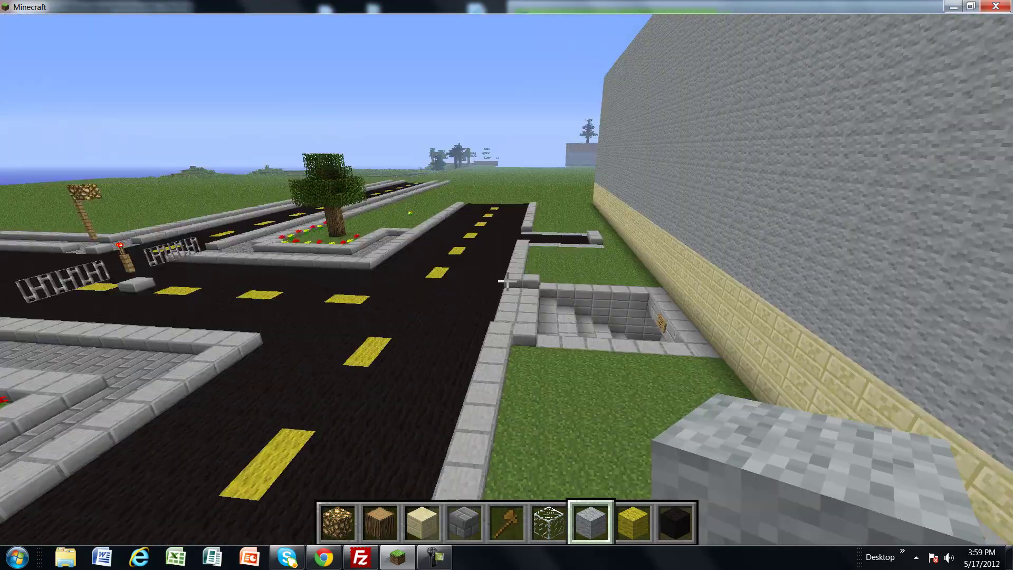
key("w")
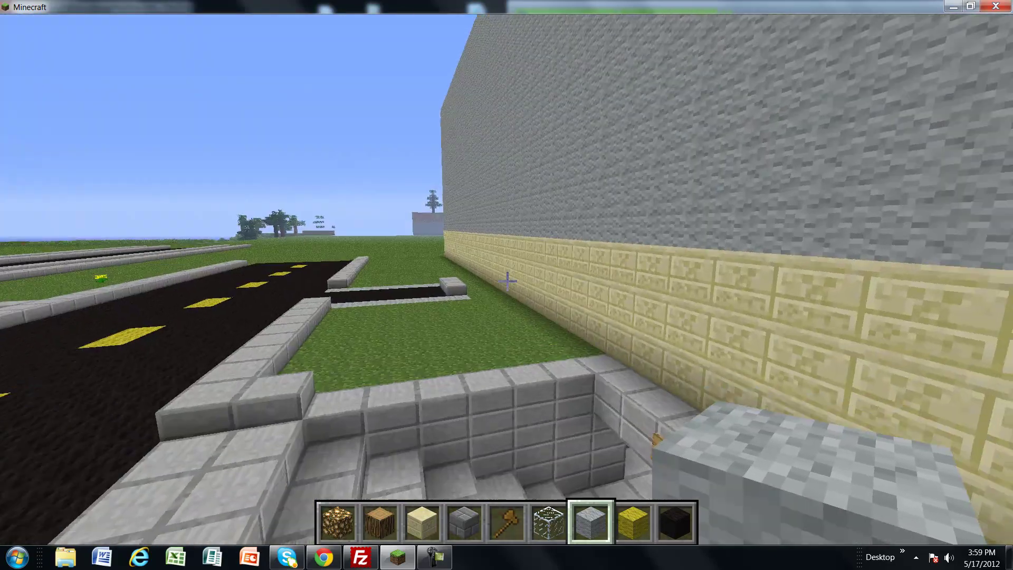
key("w")
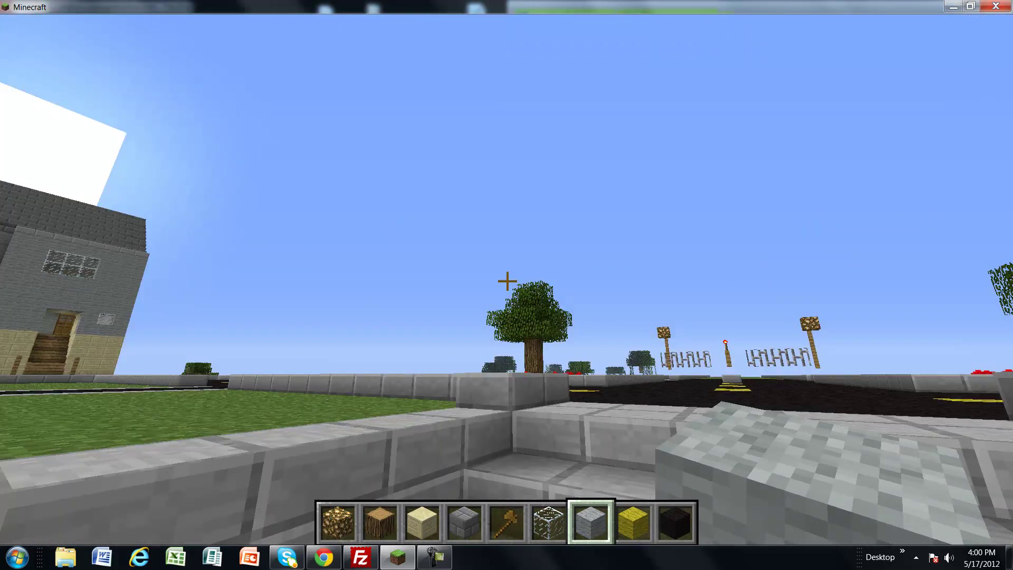
key("space")
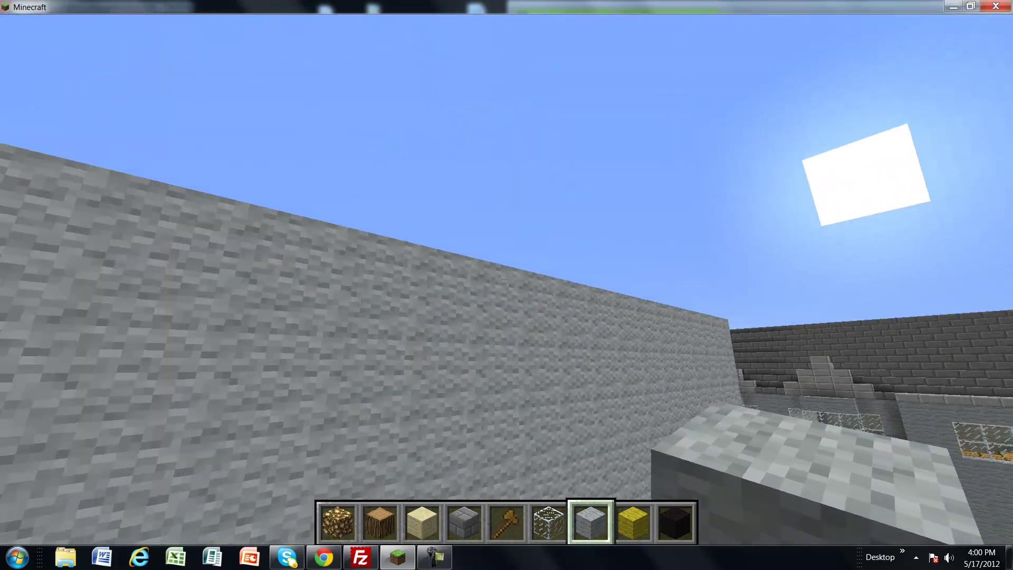
- Cross over the building's wall to the houses across the street and enter one through its front entrance
key("w")
key("shift")
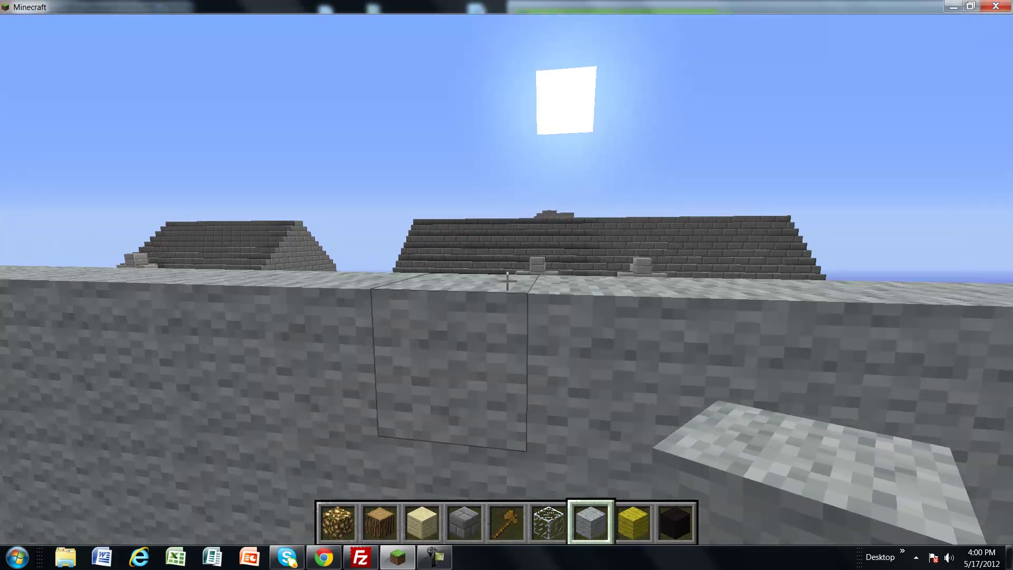
key("w")
key("space")
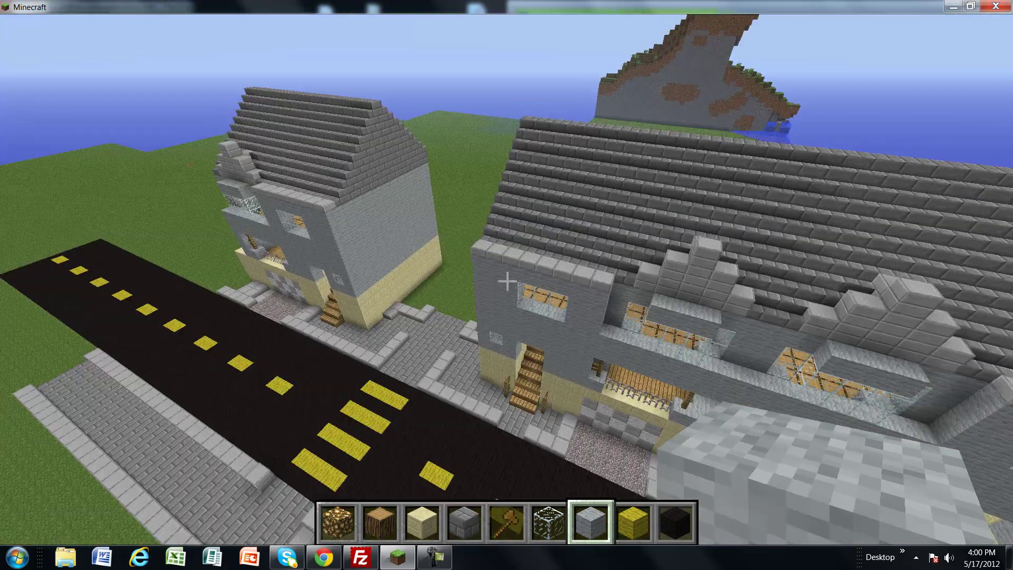
key("w")
key("shift")
key("space")
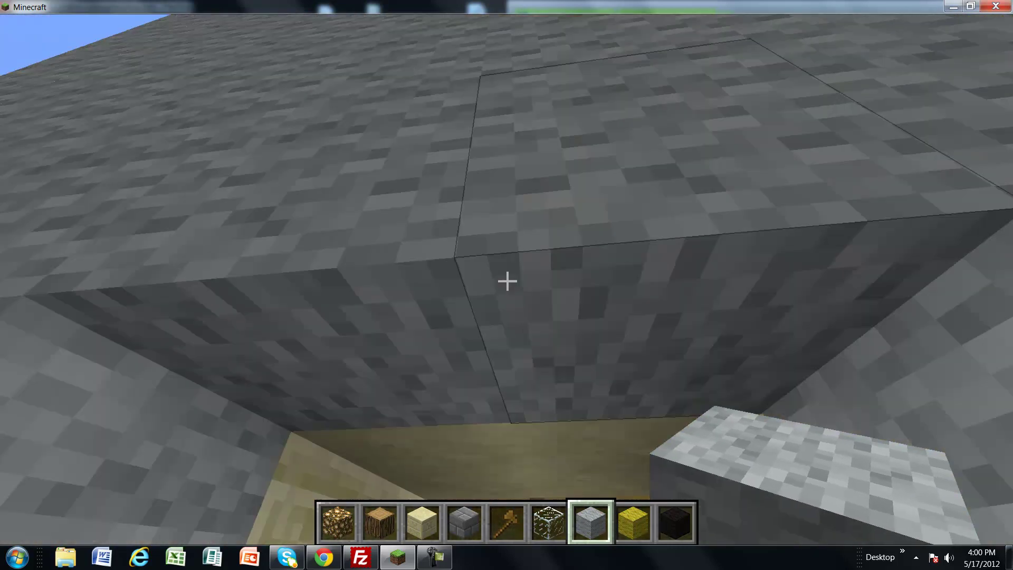
key("w")
right_click(507, 281)
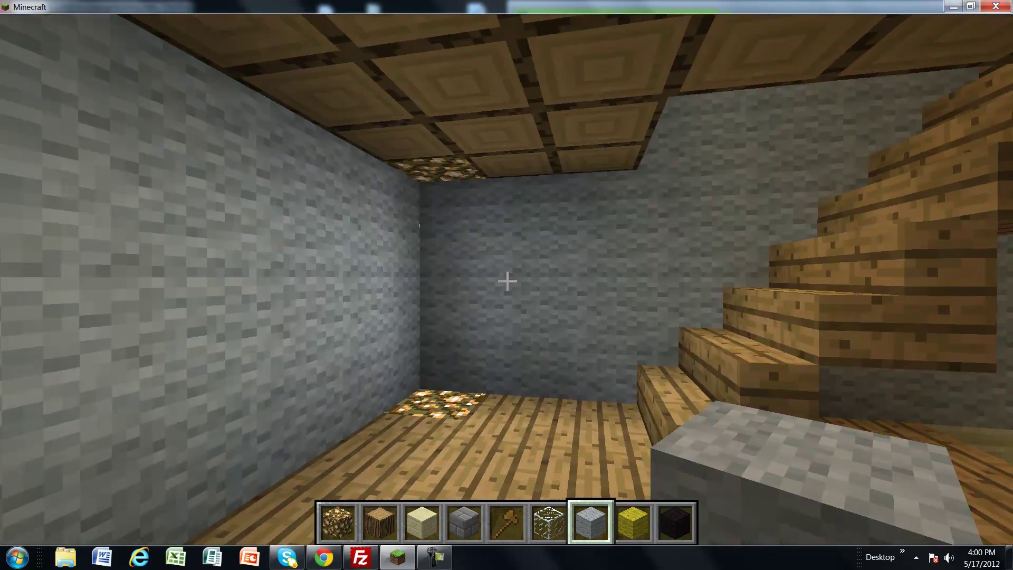
- Examine the house's wooden staircase and upper floor, and return through the wooden door to the street
key("w")
mouse_move(507, 281)
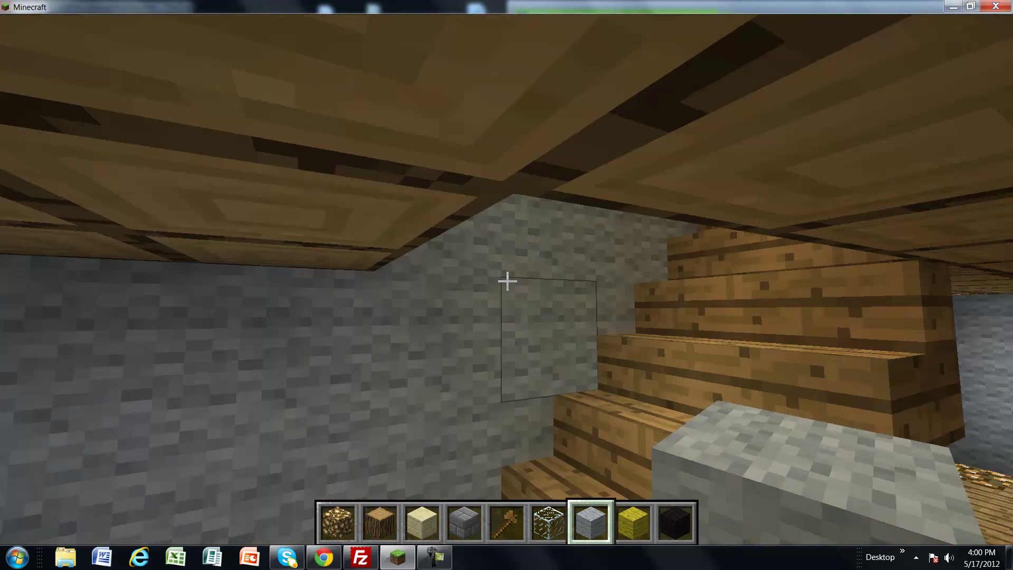
key("w")
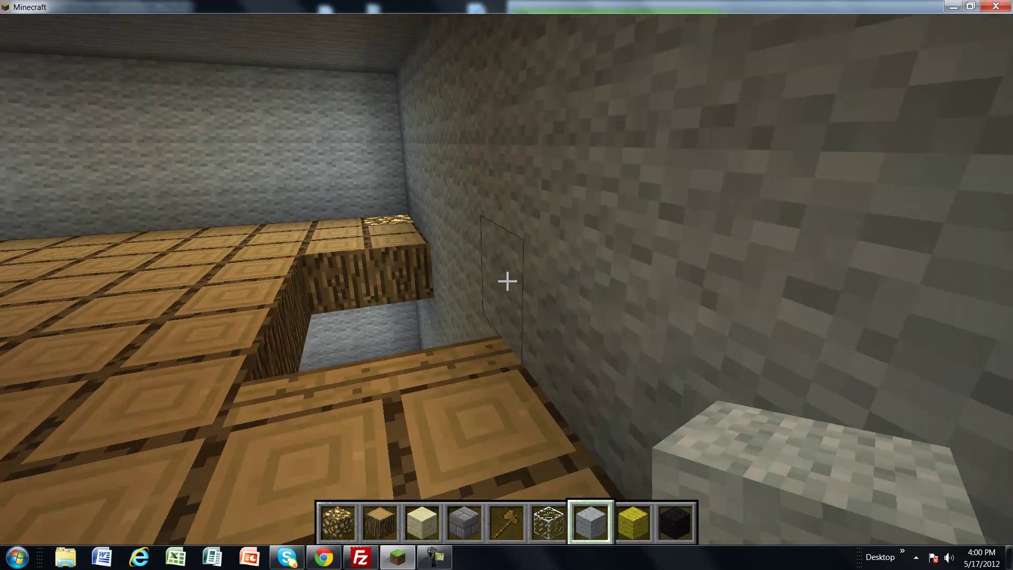
key("w")
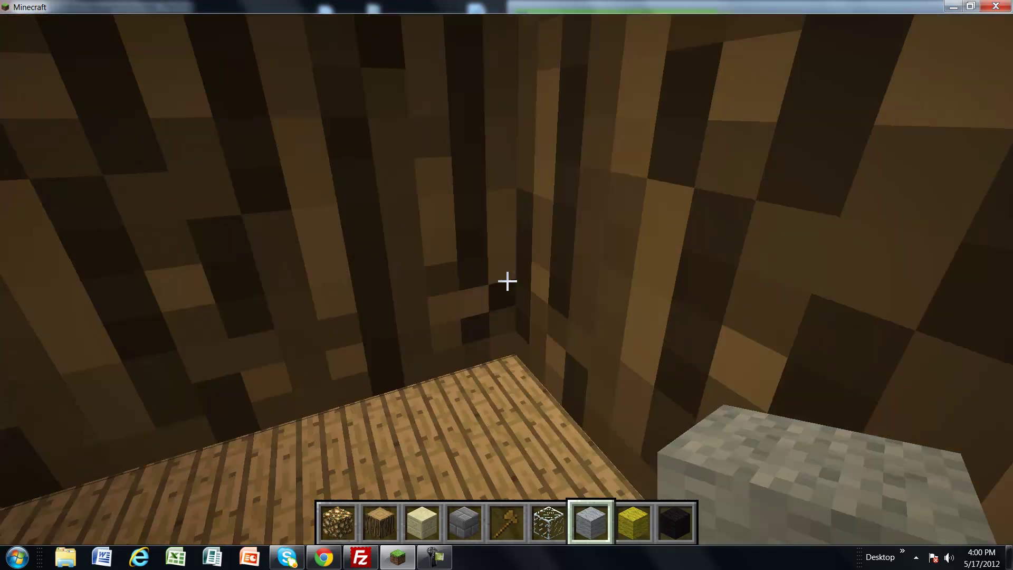
key("w")
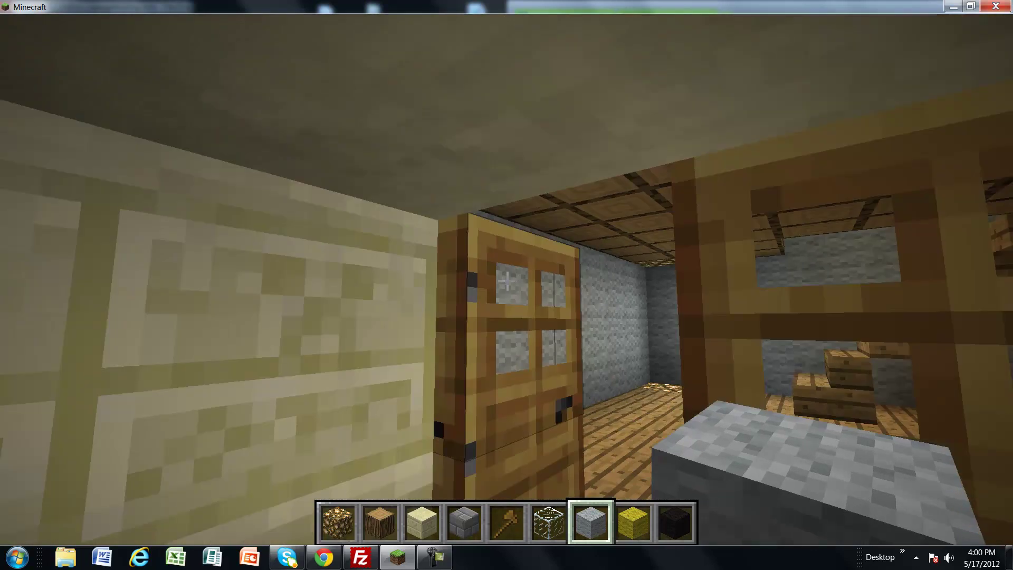
right_click(507, 280)
key("w")
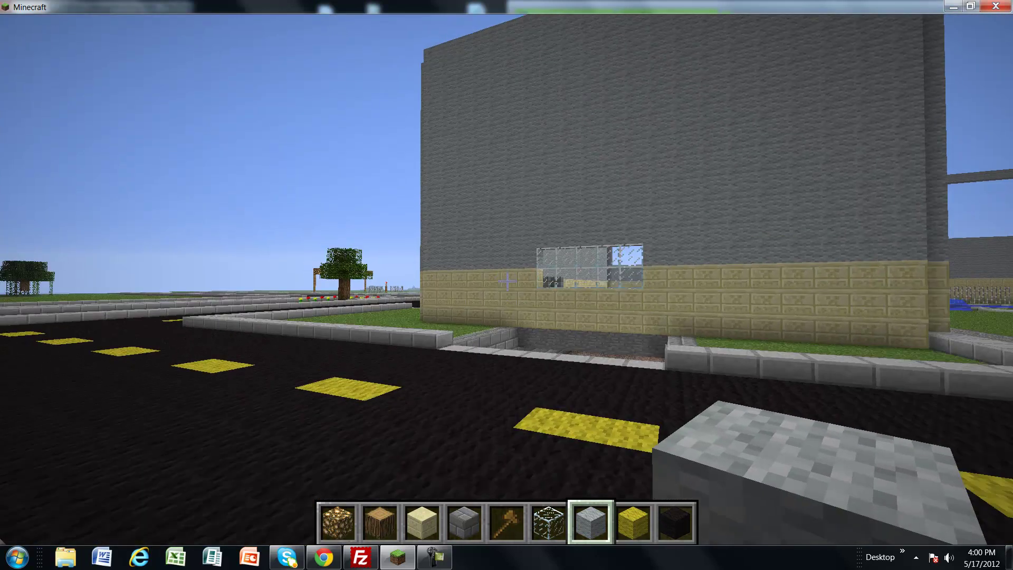
- Cross to the grey-walled building, examine its underground gravel-floored passage, and return to street level by the stone stairs
mouse_move(507, 281)
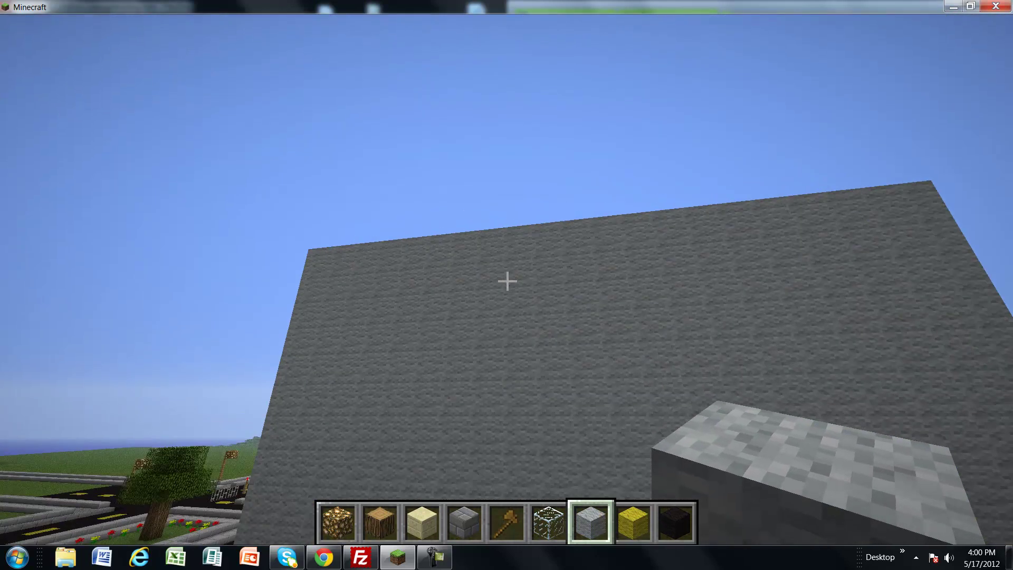
key("w")
key("shift")
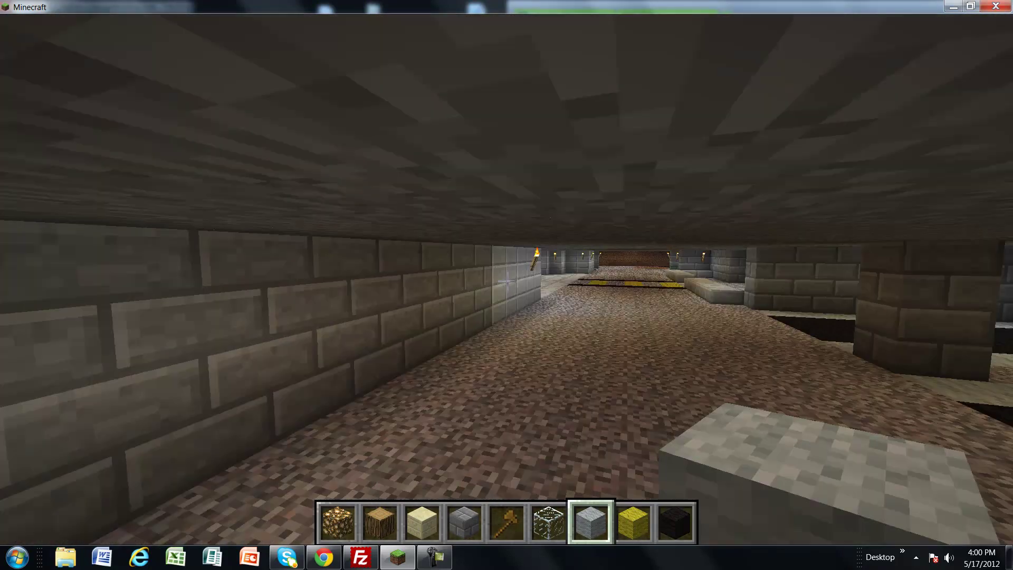
key("w")
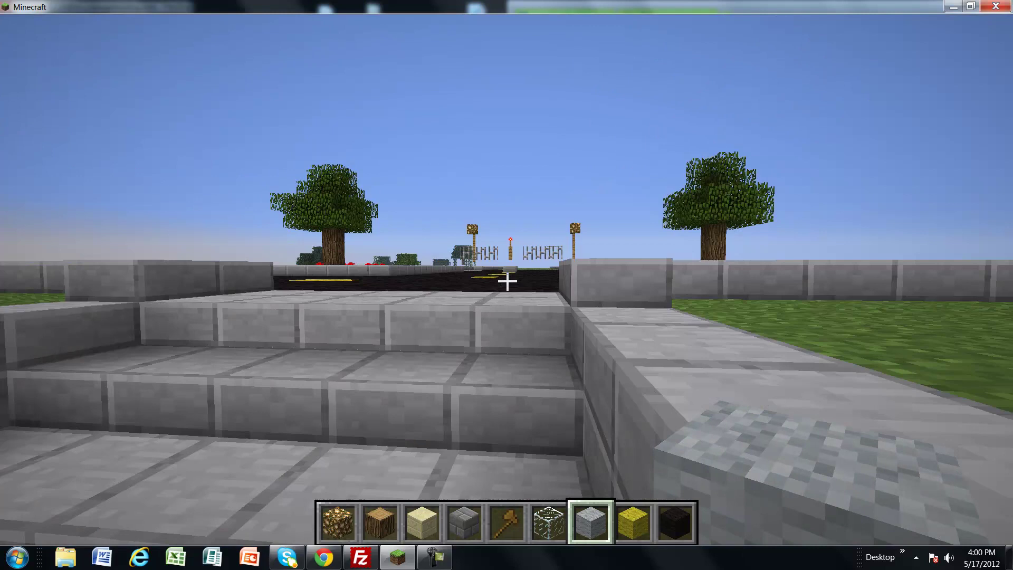
- Examine the road intersection with its iron-bar barriers and glowstone lamp posts from above, and look back at the building's front
key("space")
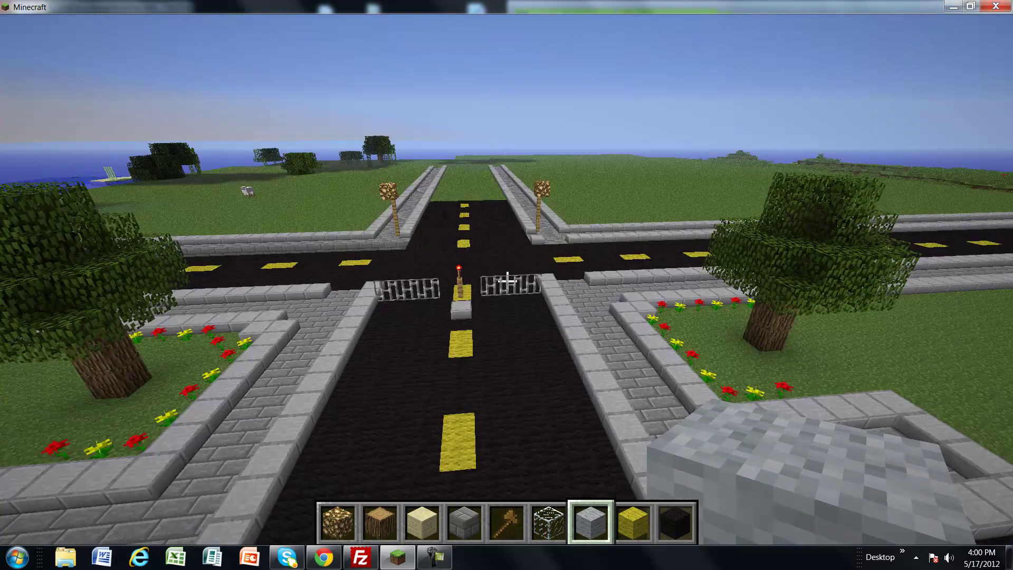
key("w")
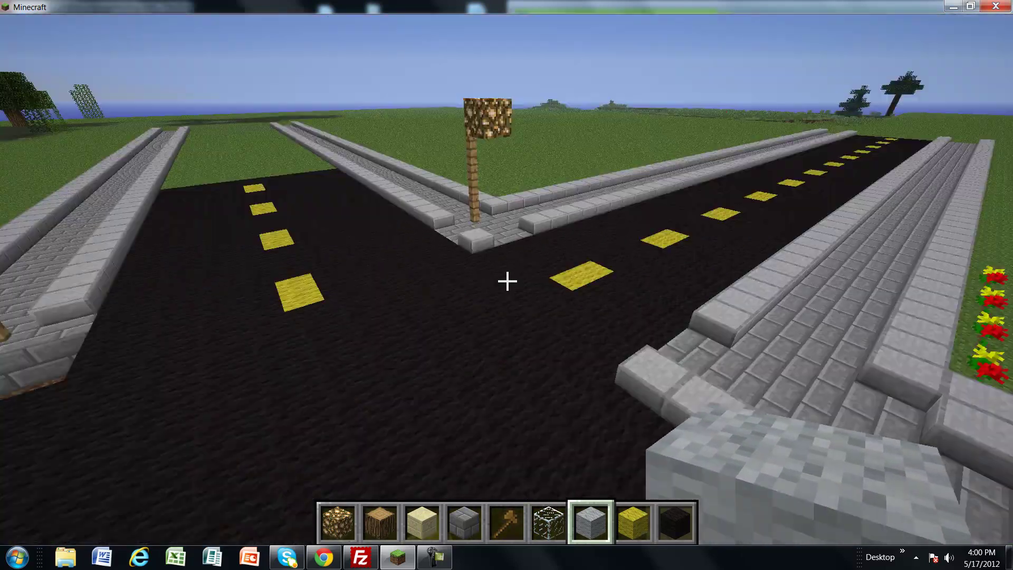
key("w")
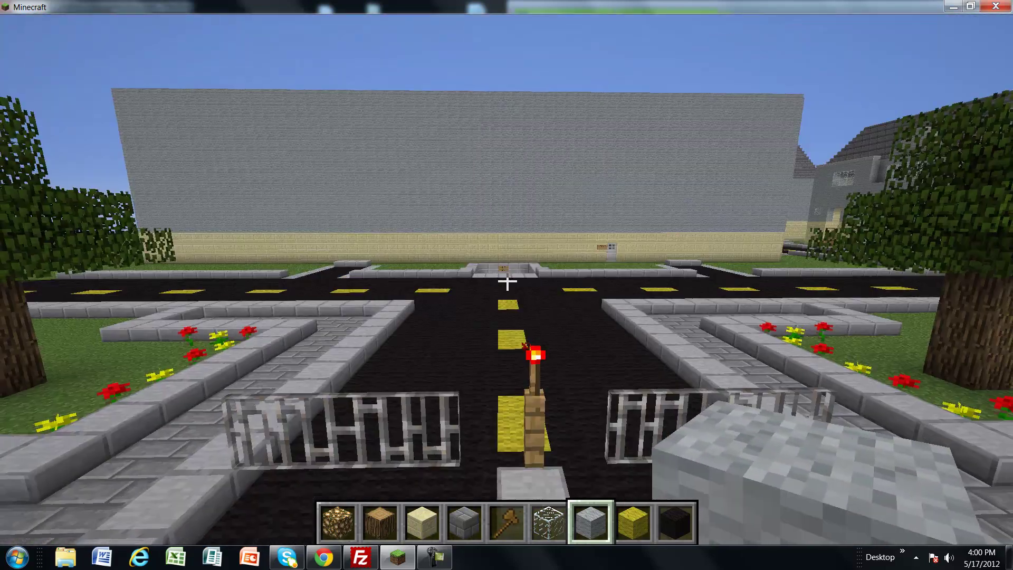